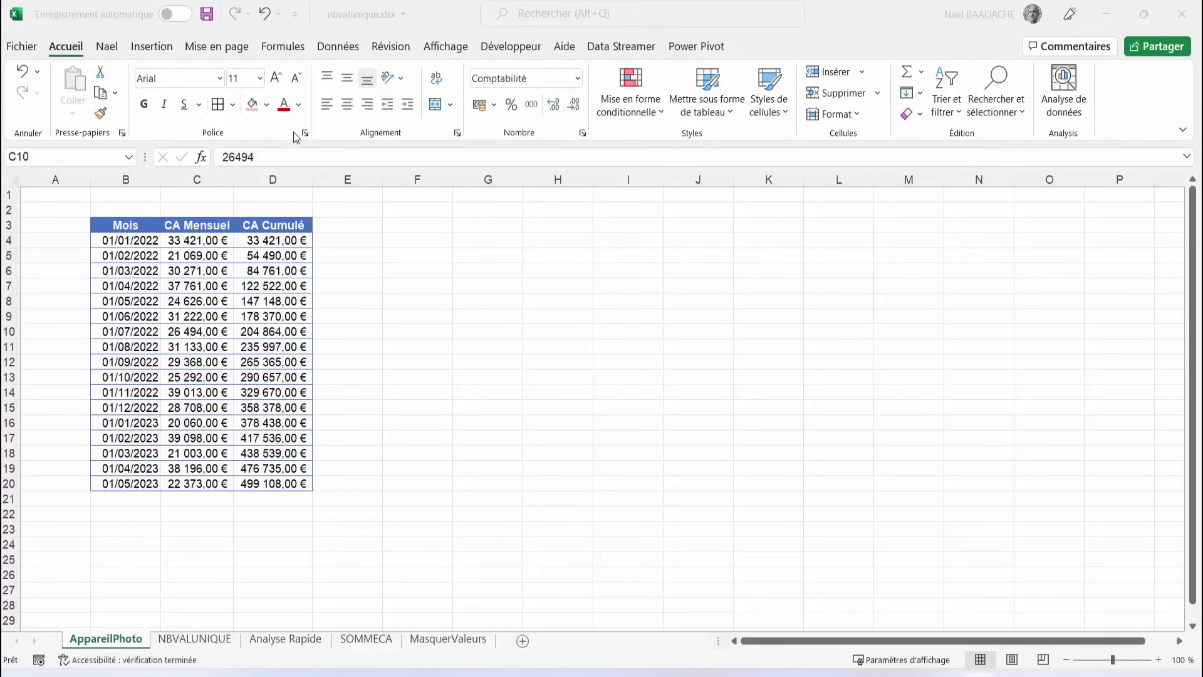
Add the Appareil photo command from All Commands to the Quick Access Toolbar
left_click(296, 22)
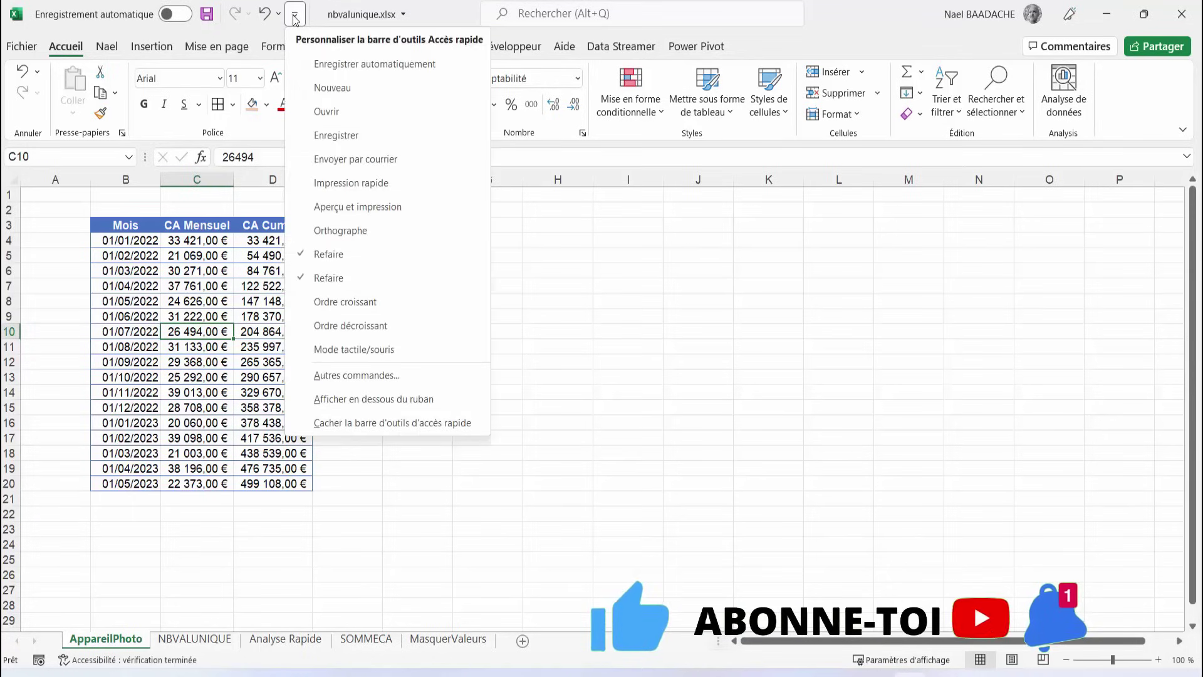
left_click(332, 376)
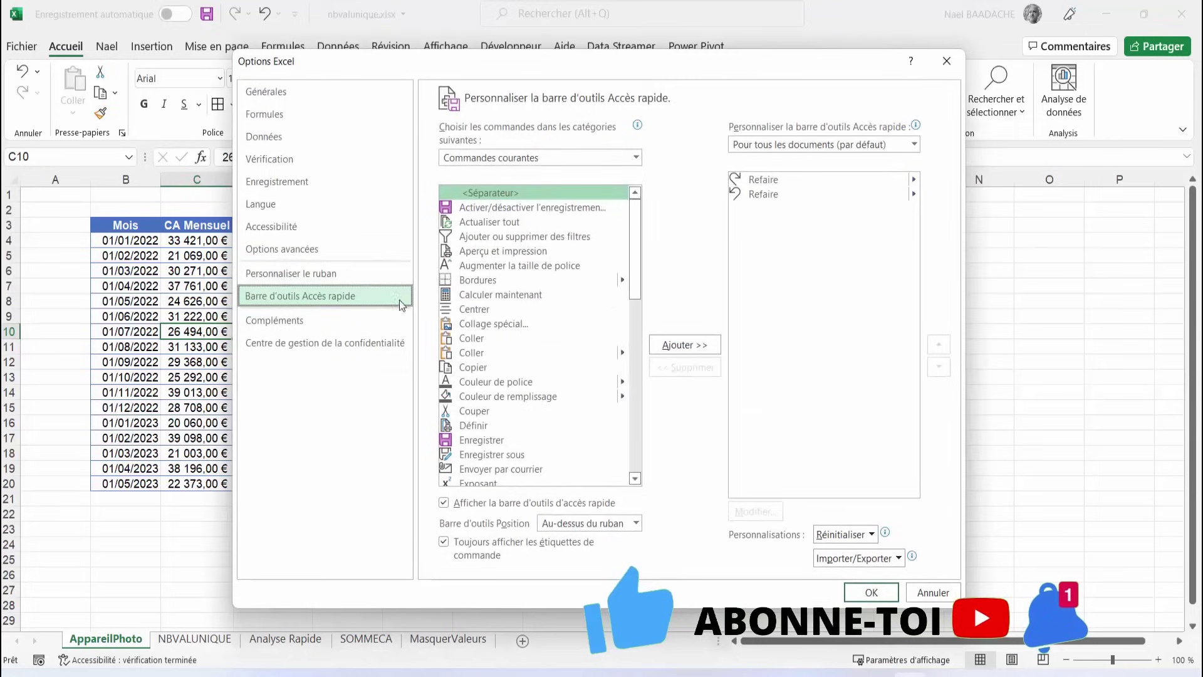
left_click(515, 158)
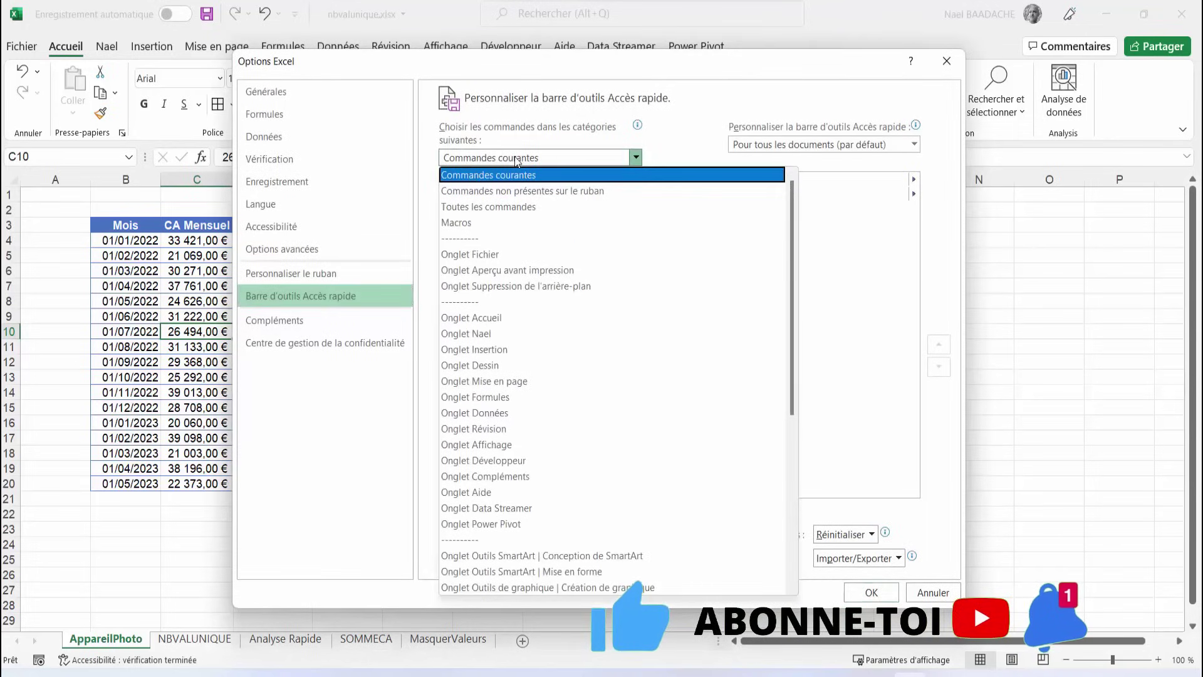
left_click(500, 208)
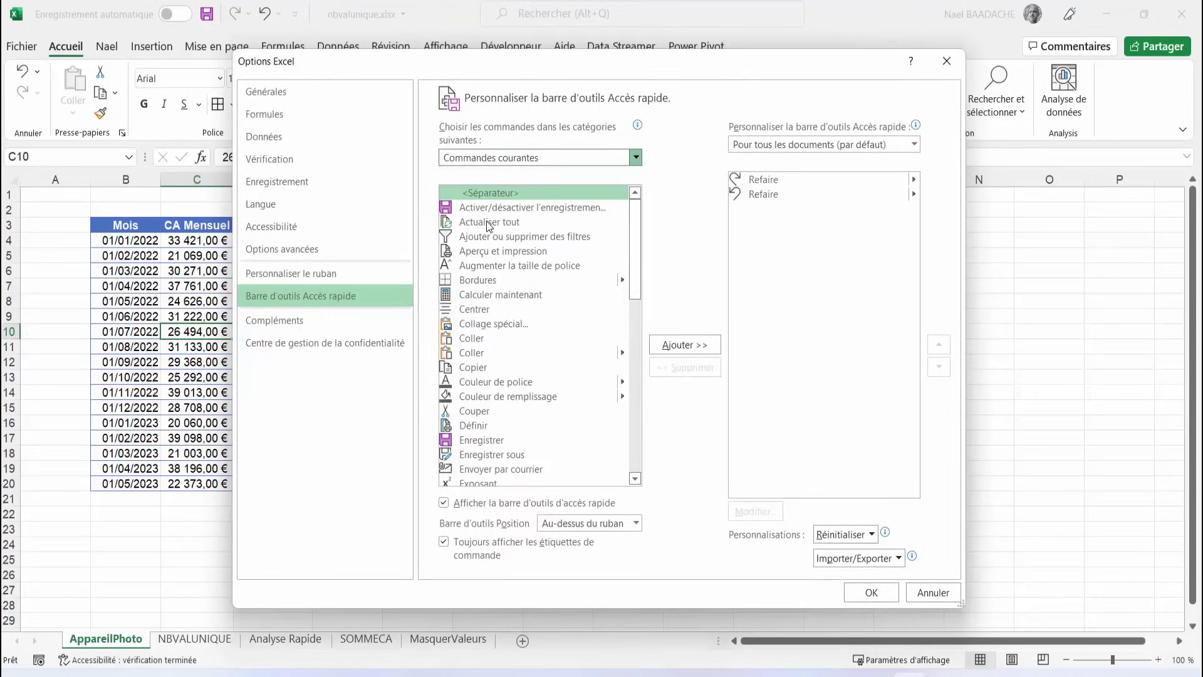
type("appareil")
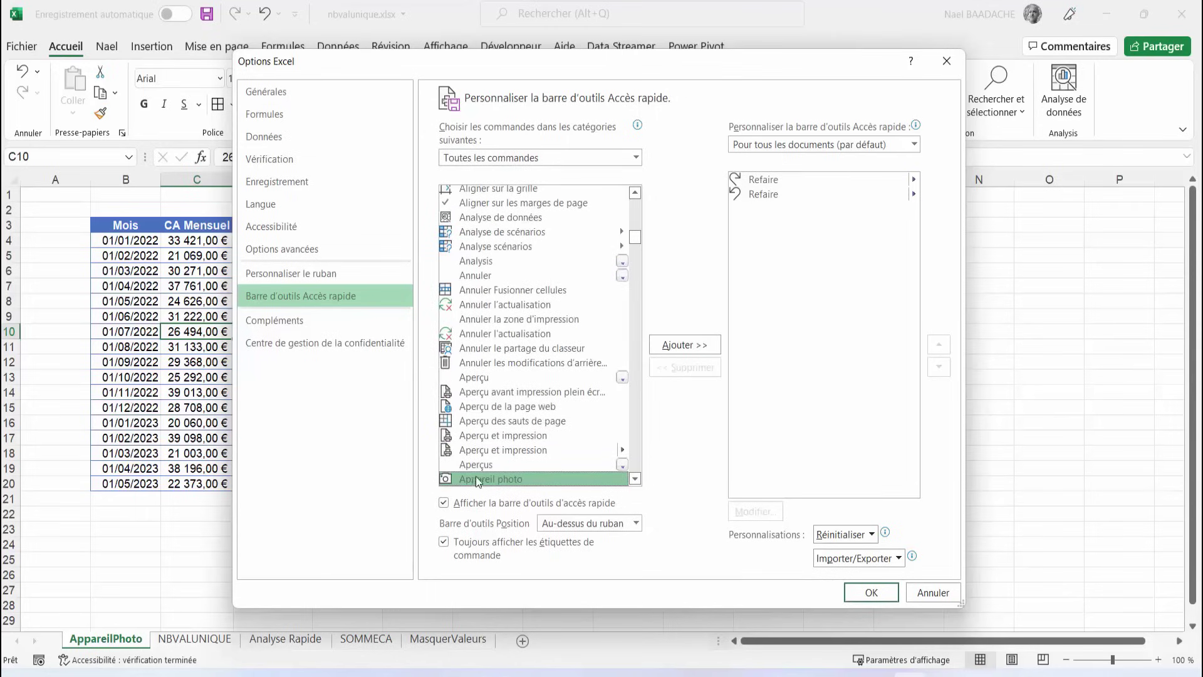
left_click(686, 345)
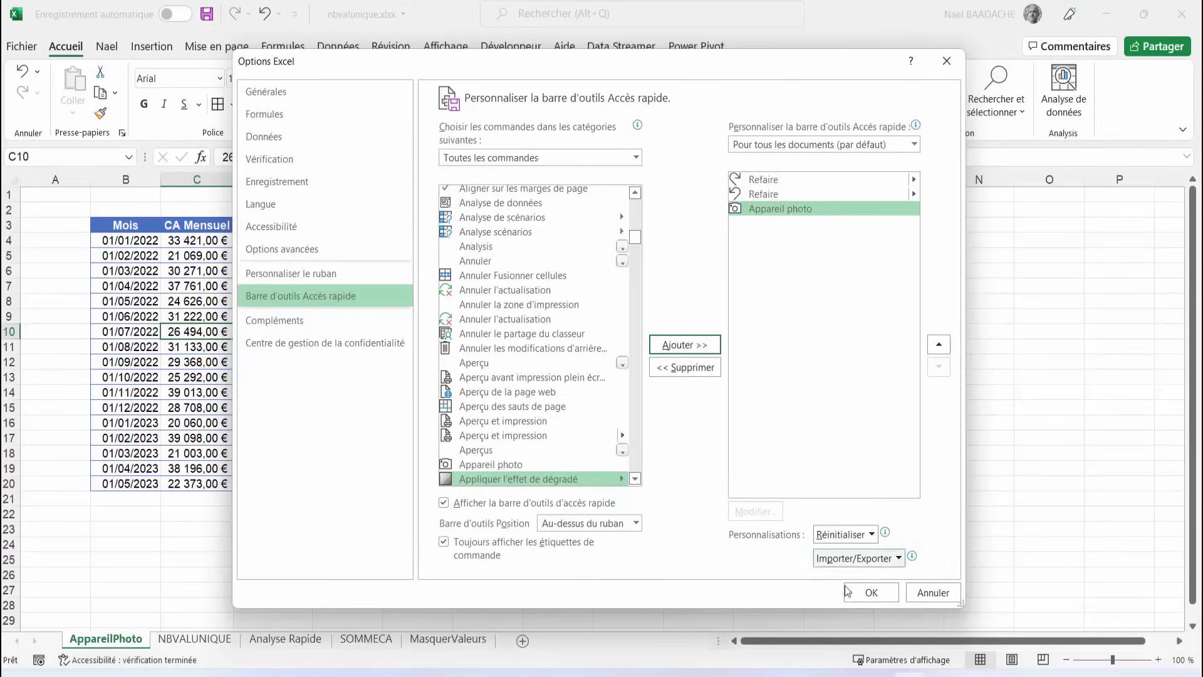
left_click(871, 592)
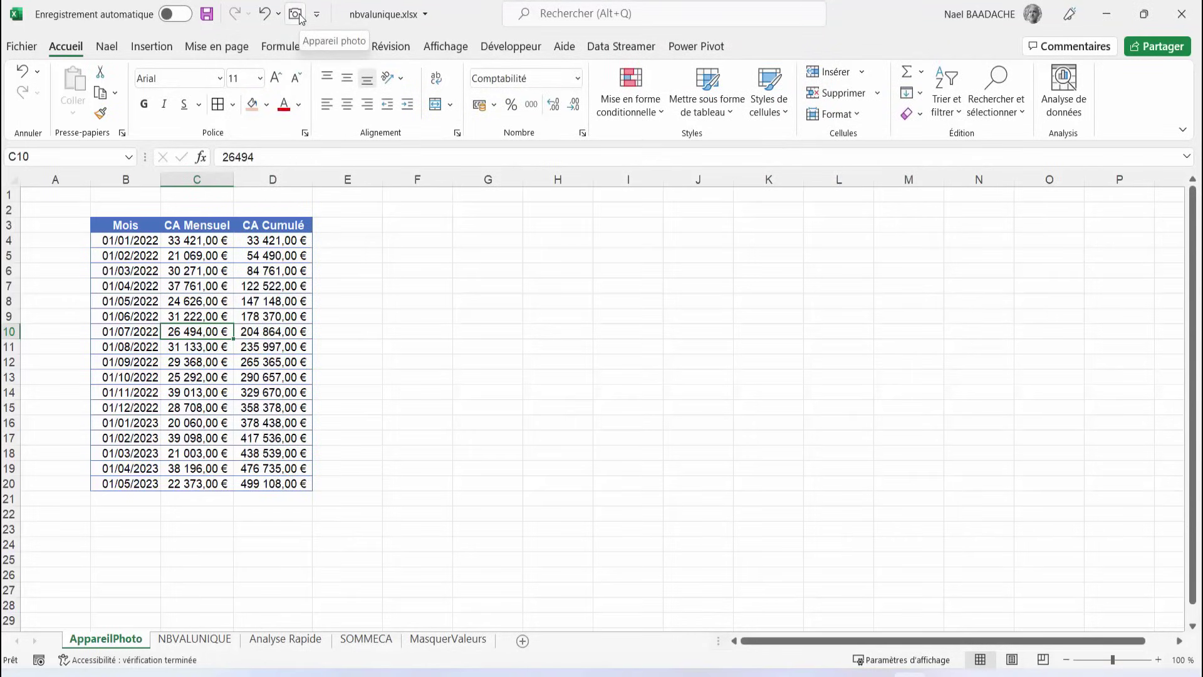
Select B3:D20 and draw its linked Camera picture to the right of the table
left_click(128, 255)
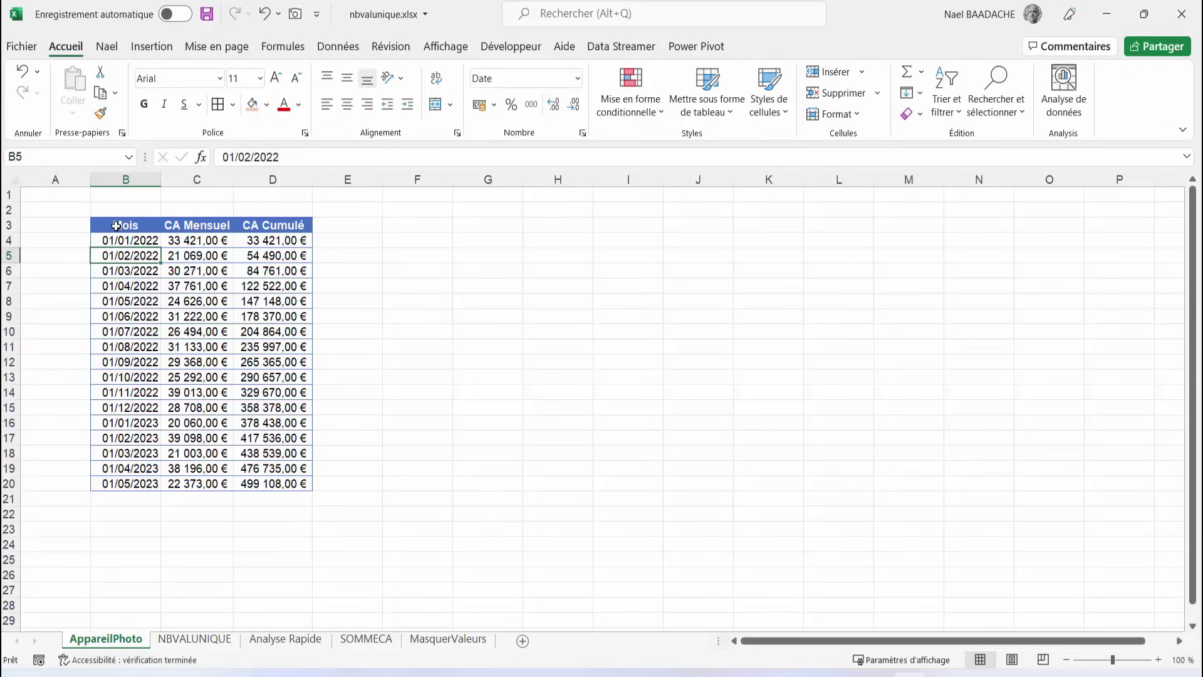
left_click(157, 225)
left_click_drag(156, 227, 301, 484)
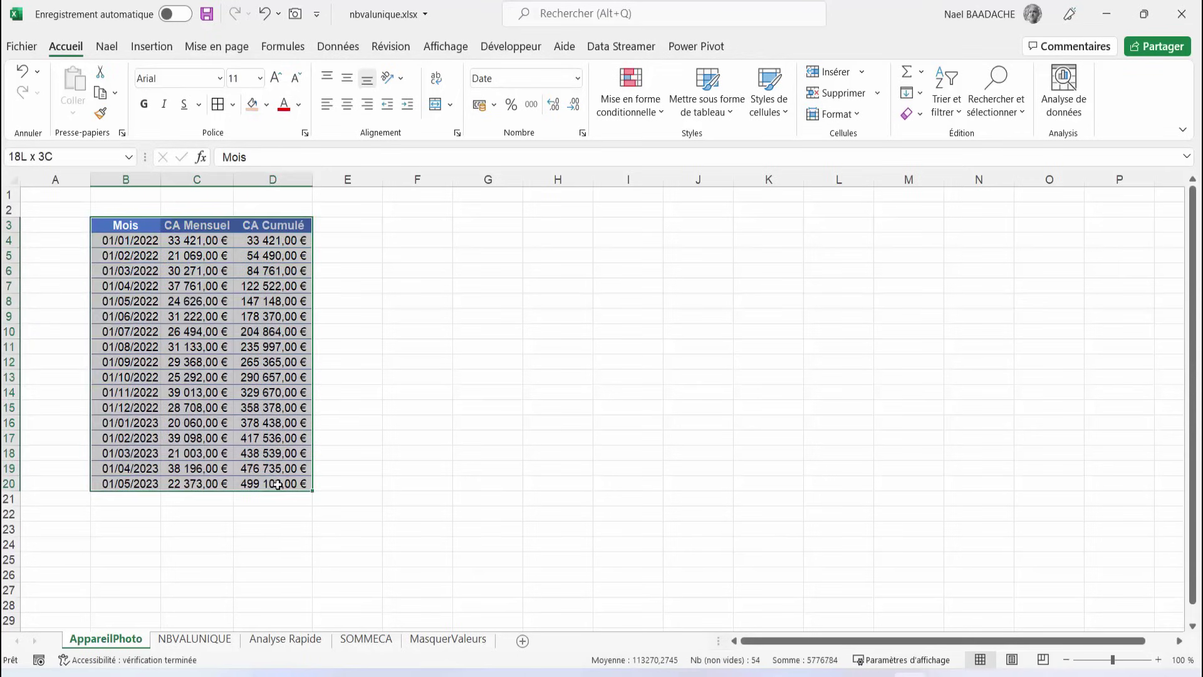
left_click(296, 15)
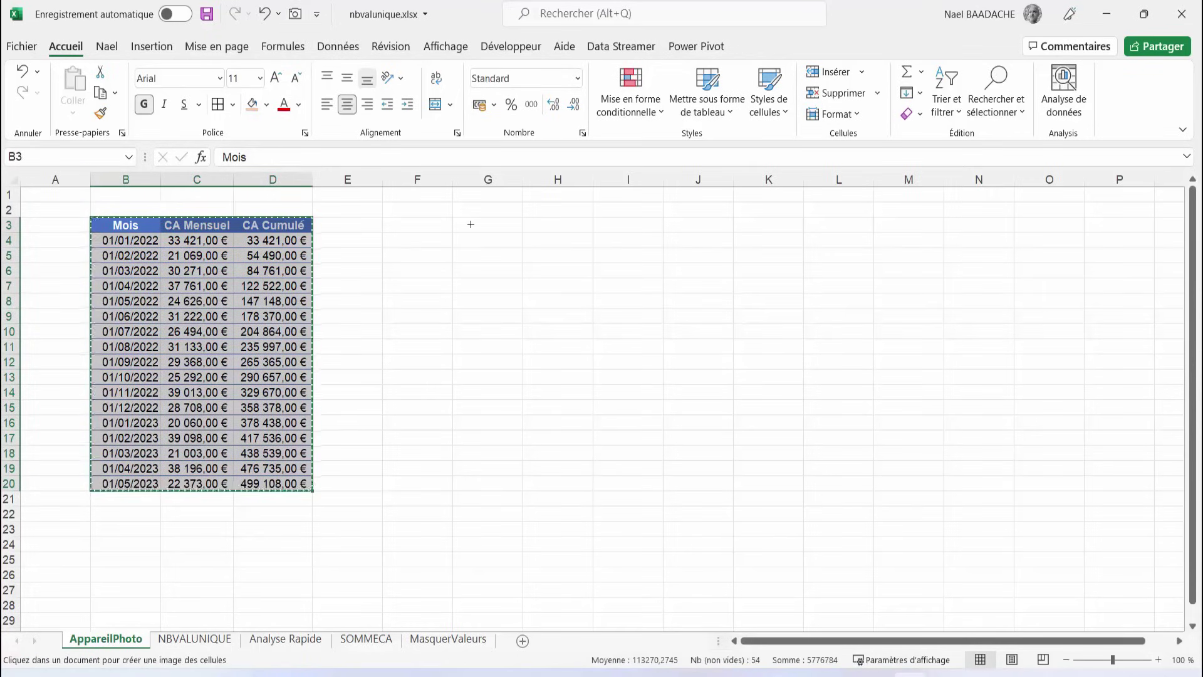
left_click_drag(470, 225, 815, 302)
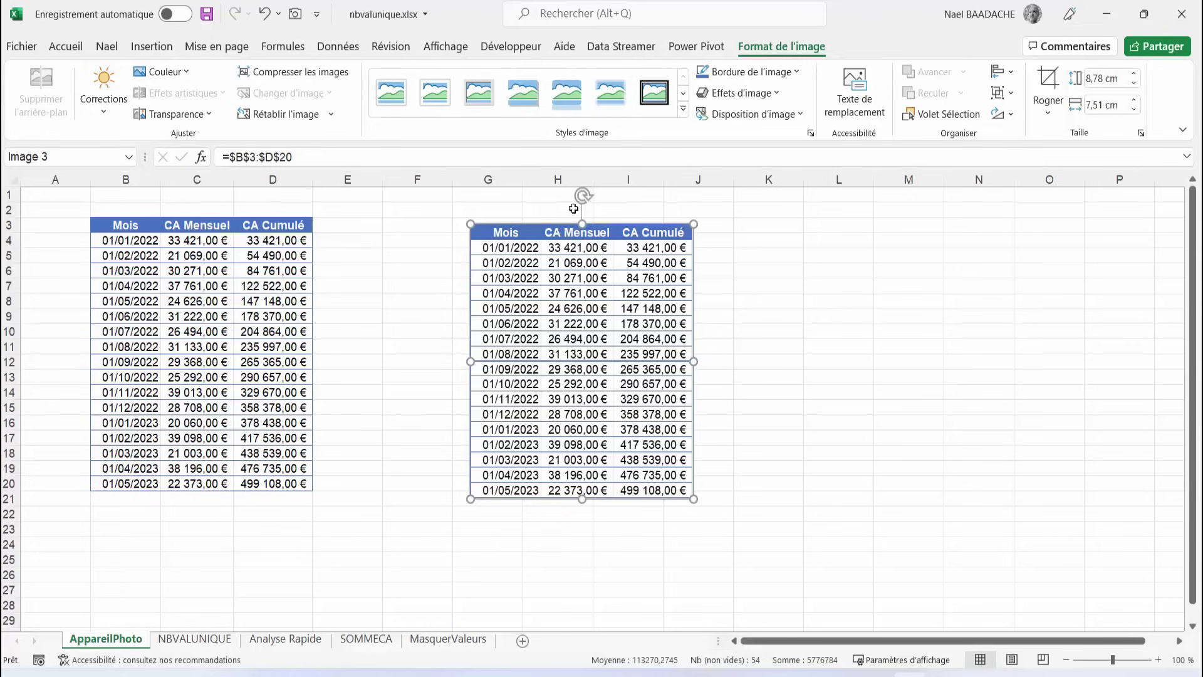
mouse_move(564, 233)
left_mouse_down()
mouse_move(734, 331)
mouse_move(610, 230)
left_mouse_up()
left_click(189, 255)
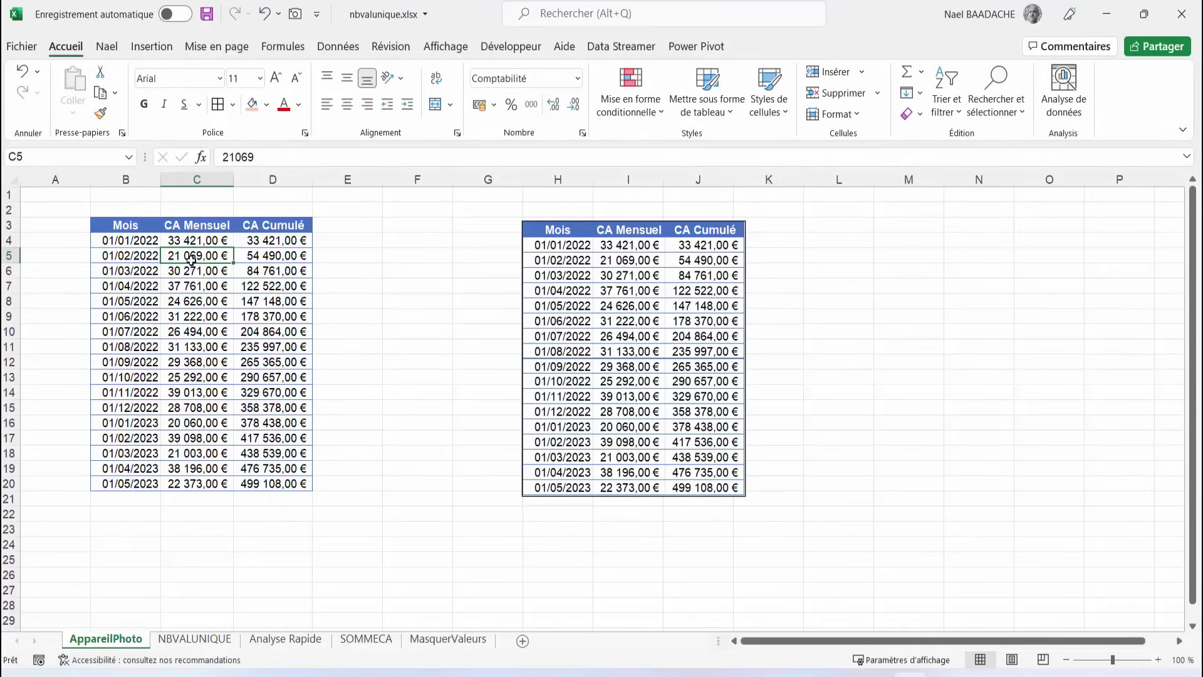
Change C5's revenue to 100 000,00 € so the linked picture shows the update
type("100")
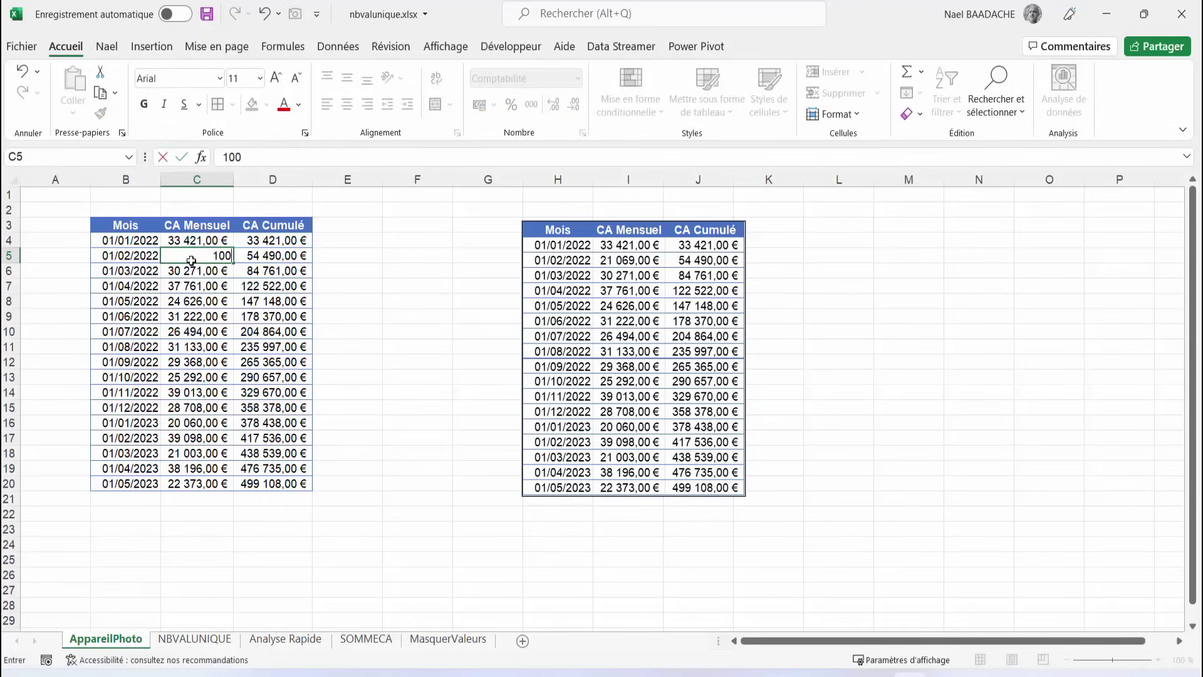
type("00")
key("Return")
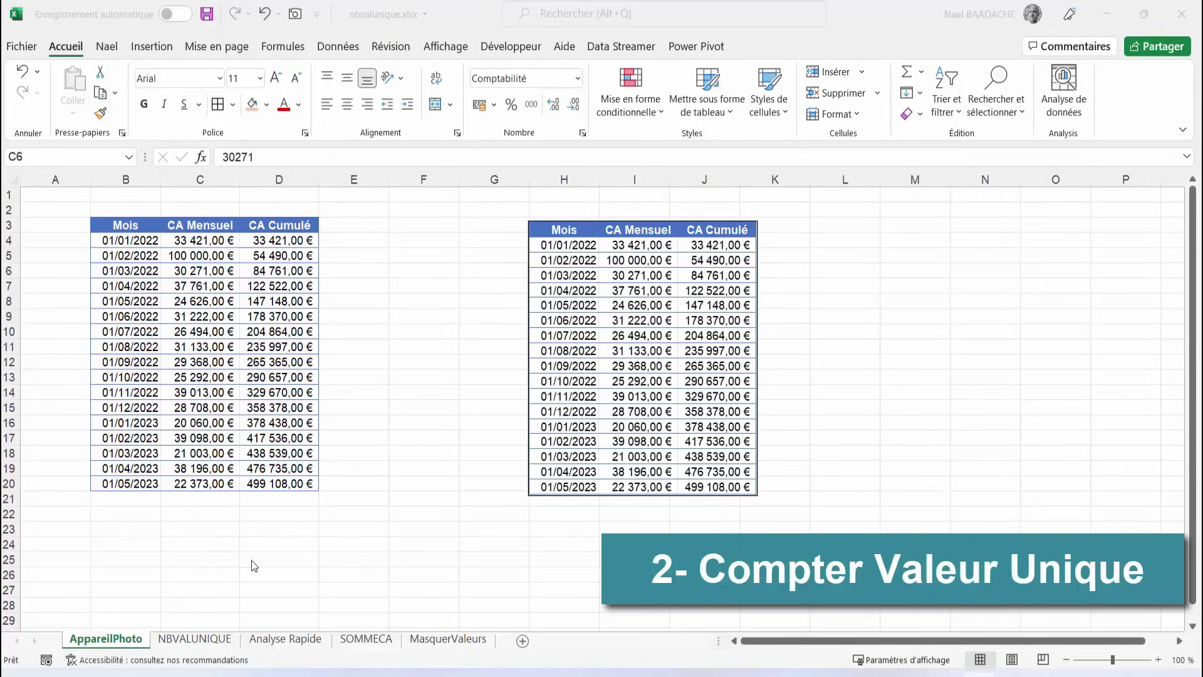
Open the NBVALUNIQUE sheet, review the repeated names in B6:B15, and select C3
left_click(199, 640)
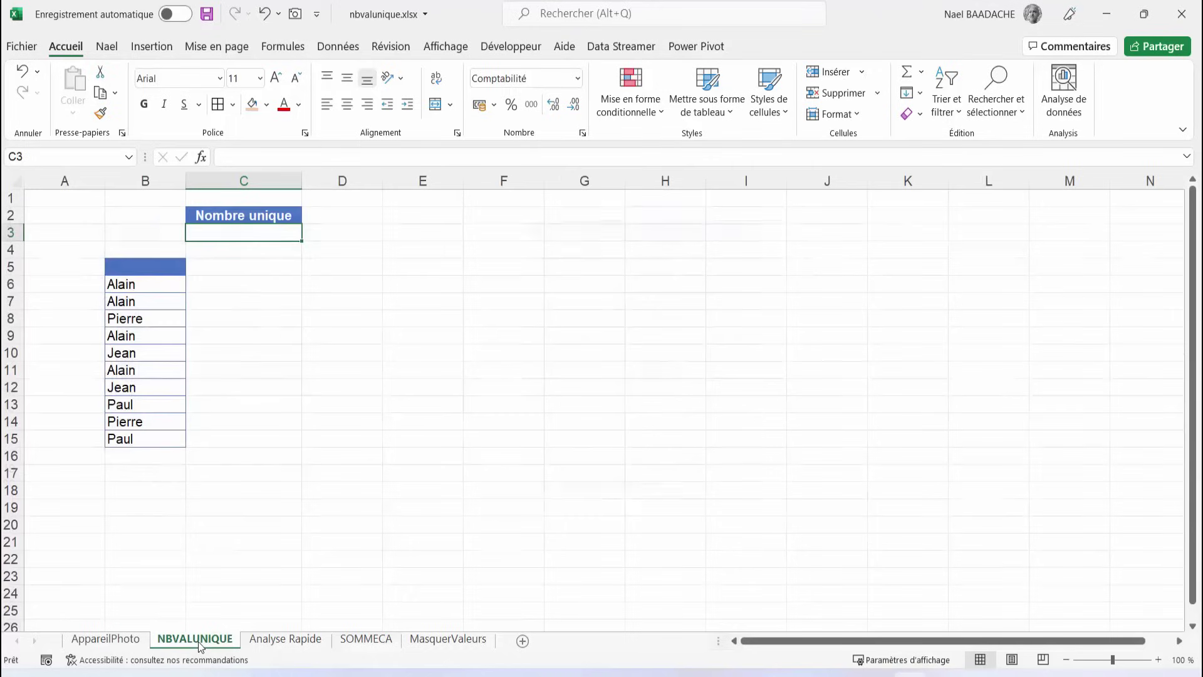
left_click(239, 407)
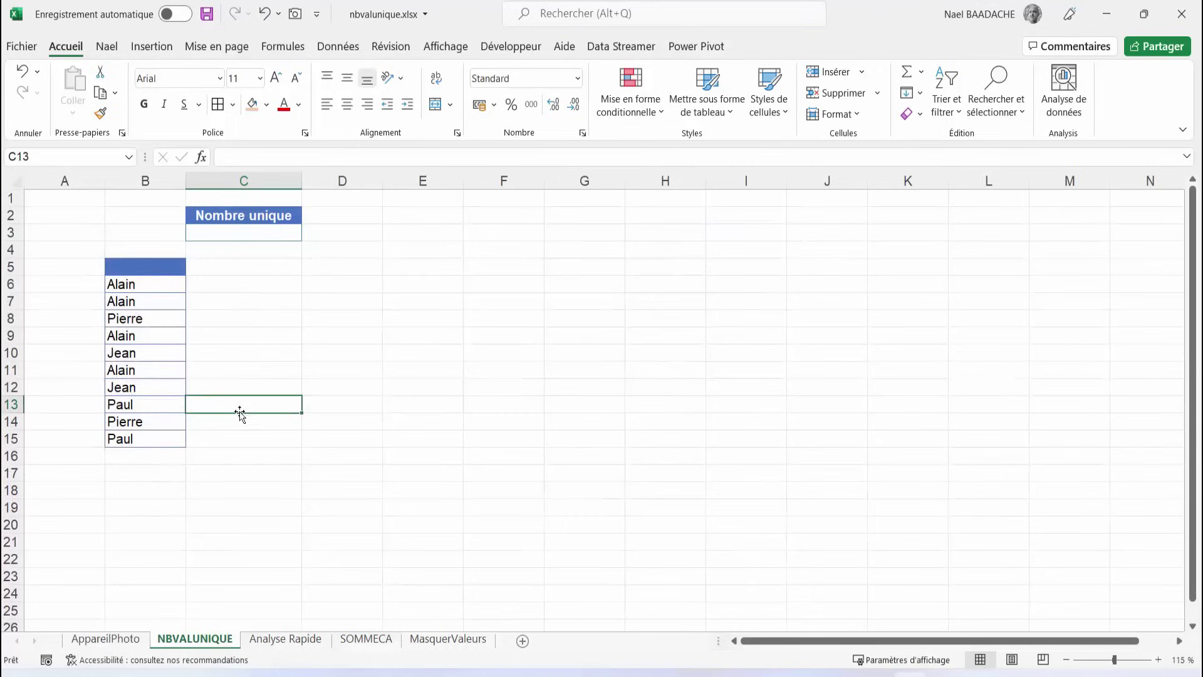
left_click(141, 286)
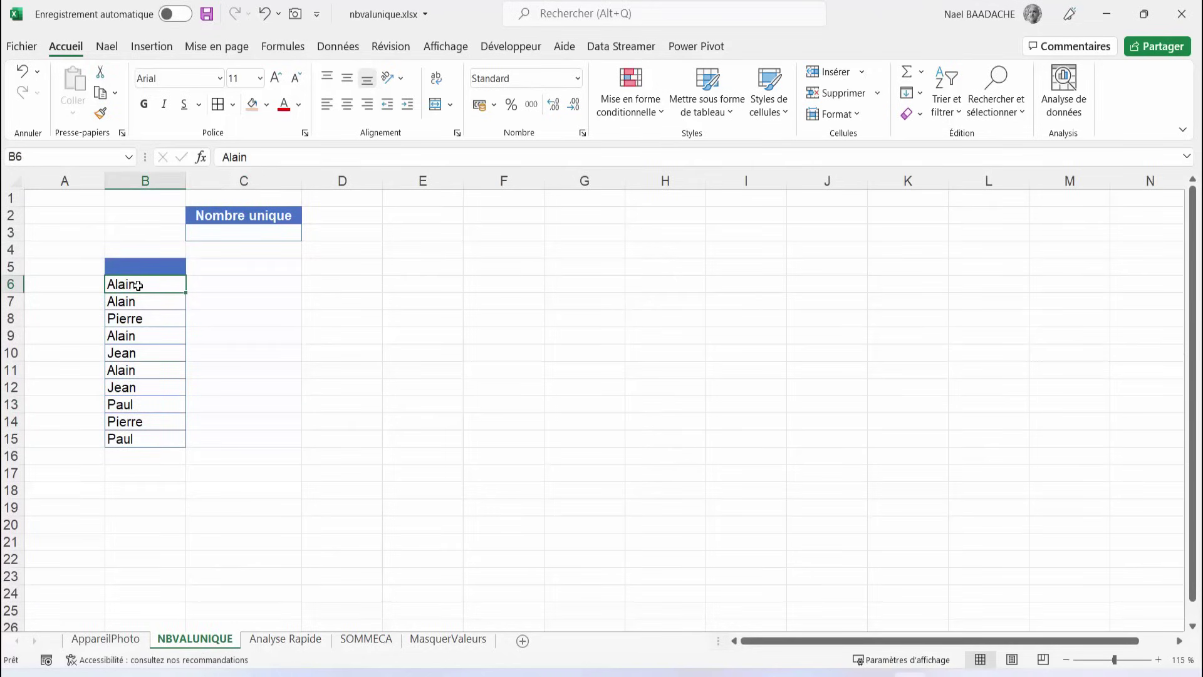
left_click_drag(138, 286, 135, 301)
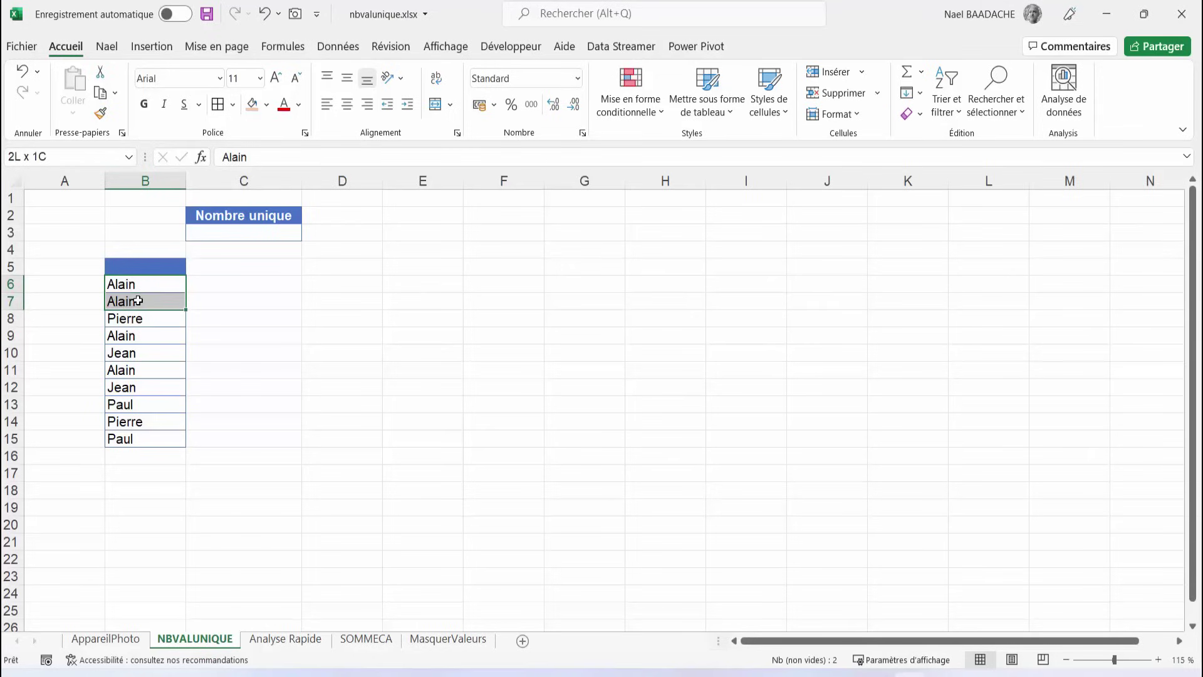
left_click(129, 319)
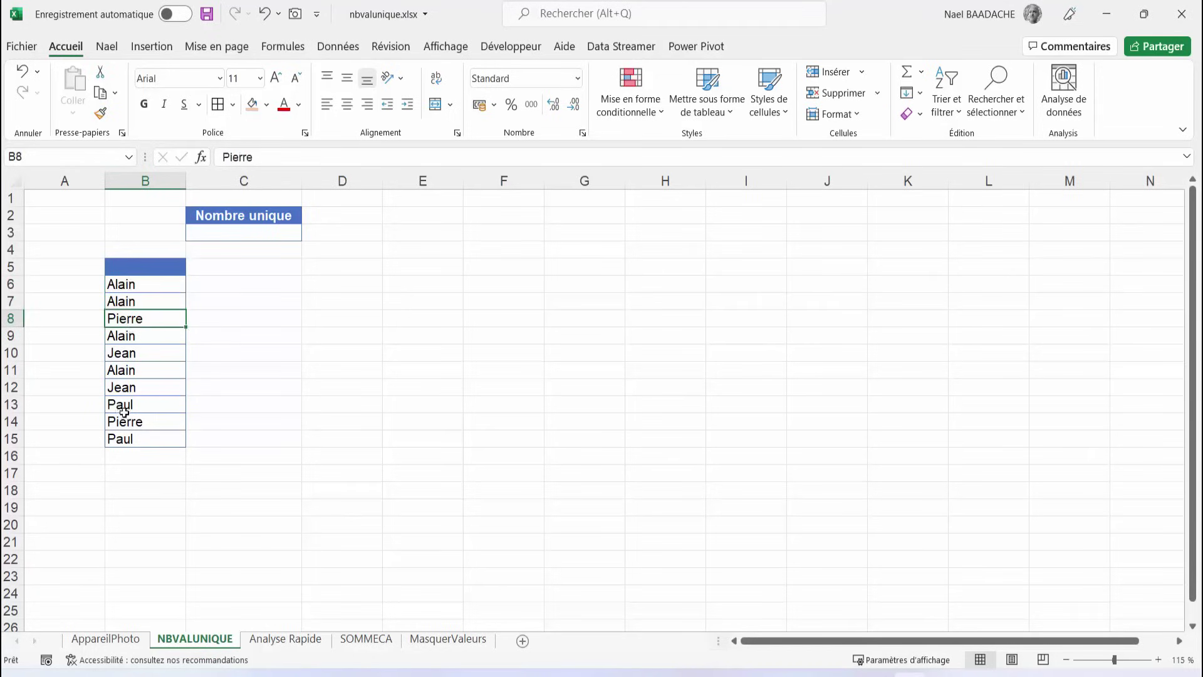
left_click(123, 406)
left_click(123, 387)
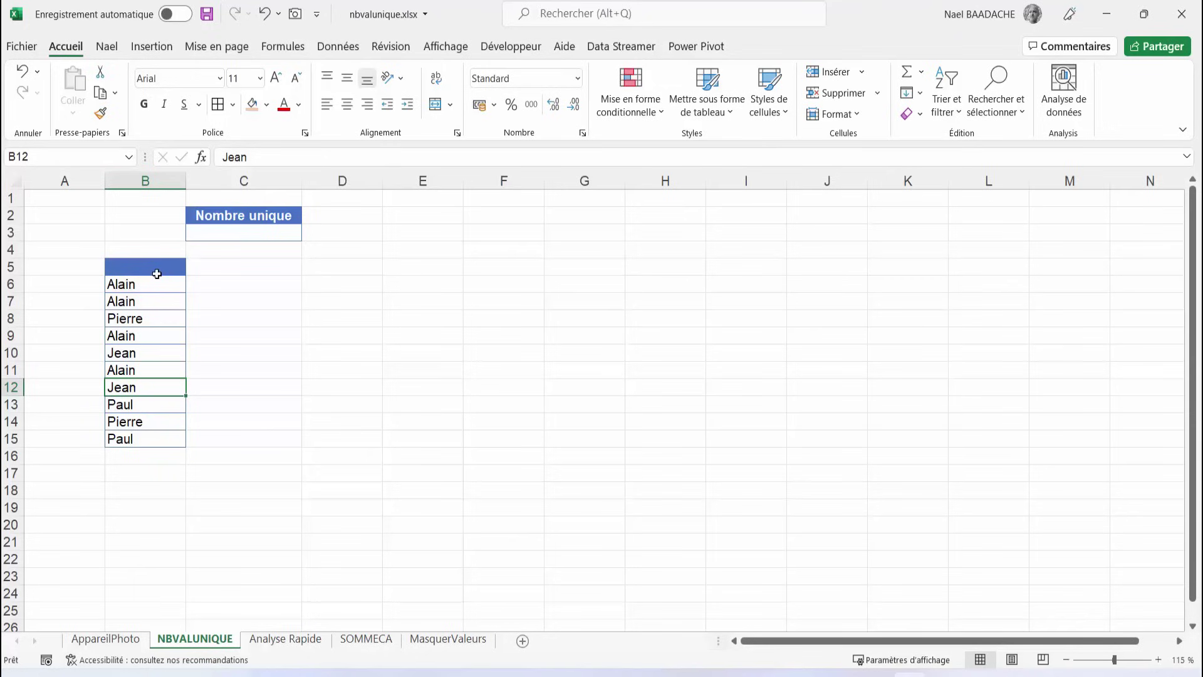
left_click(270, 233)
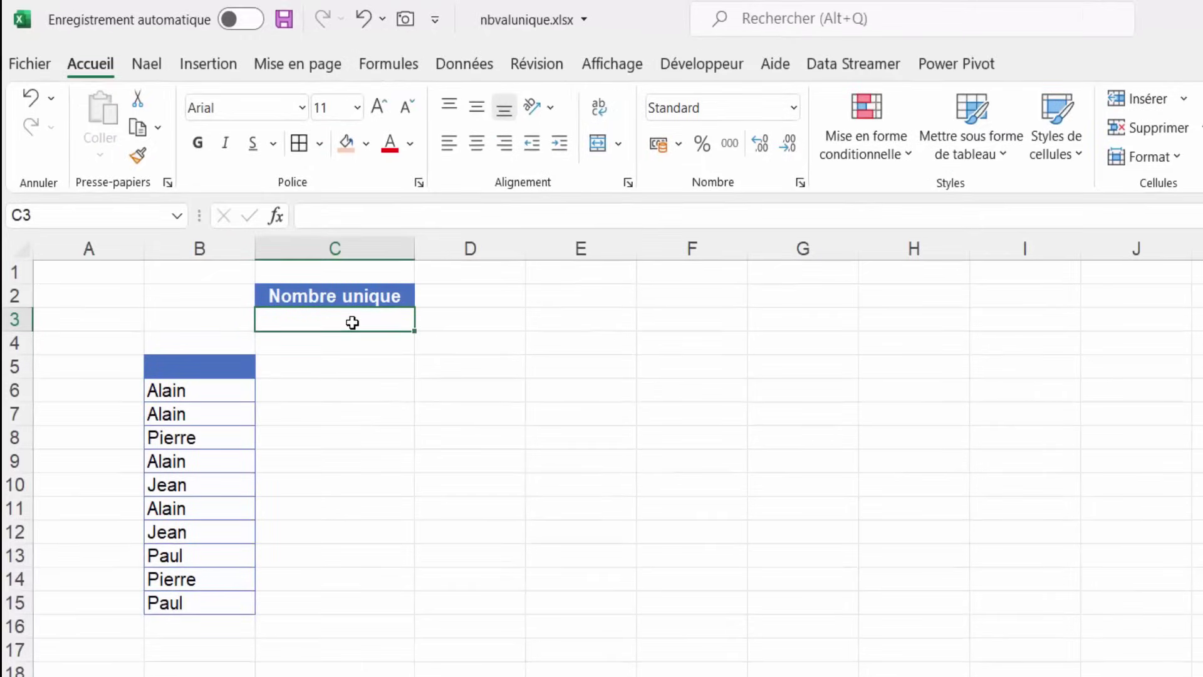
Enter =NBVAL(UNIQUE(B:B))-1 in C3 to count the 4 distinct names
type("=")
type("NB")
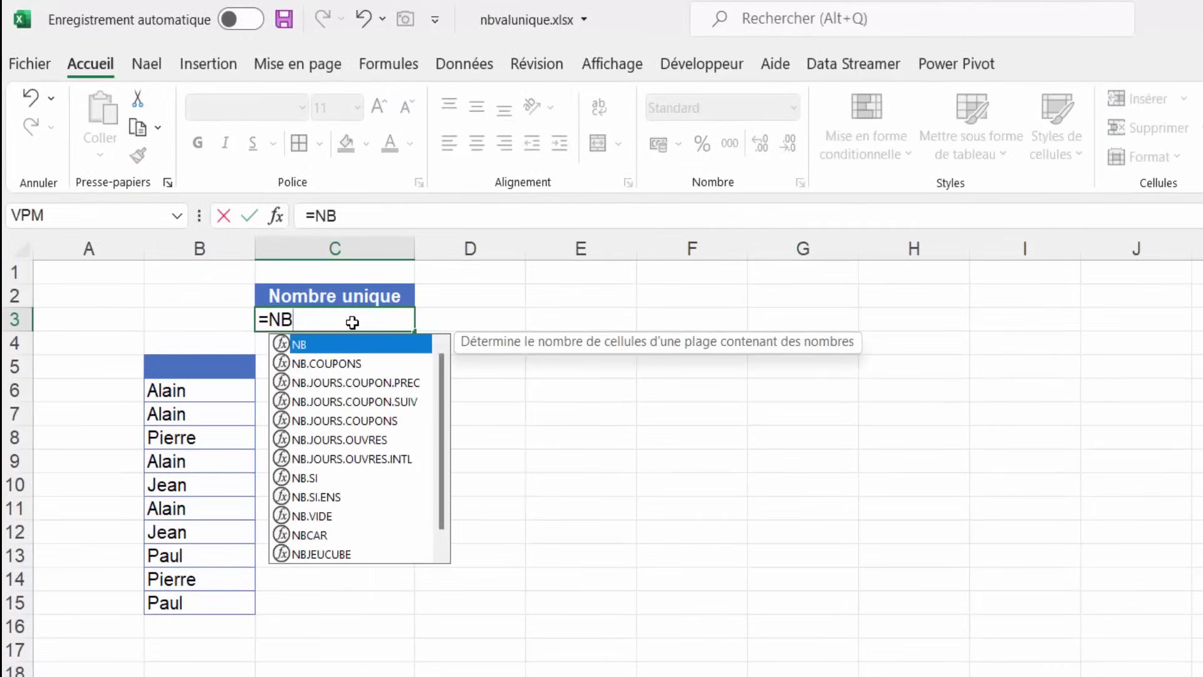
type("VAL(")
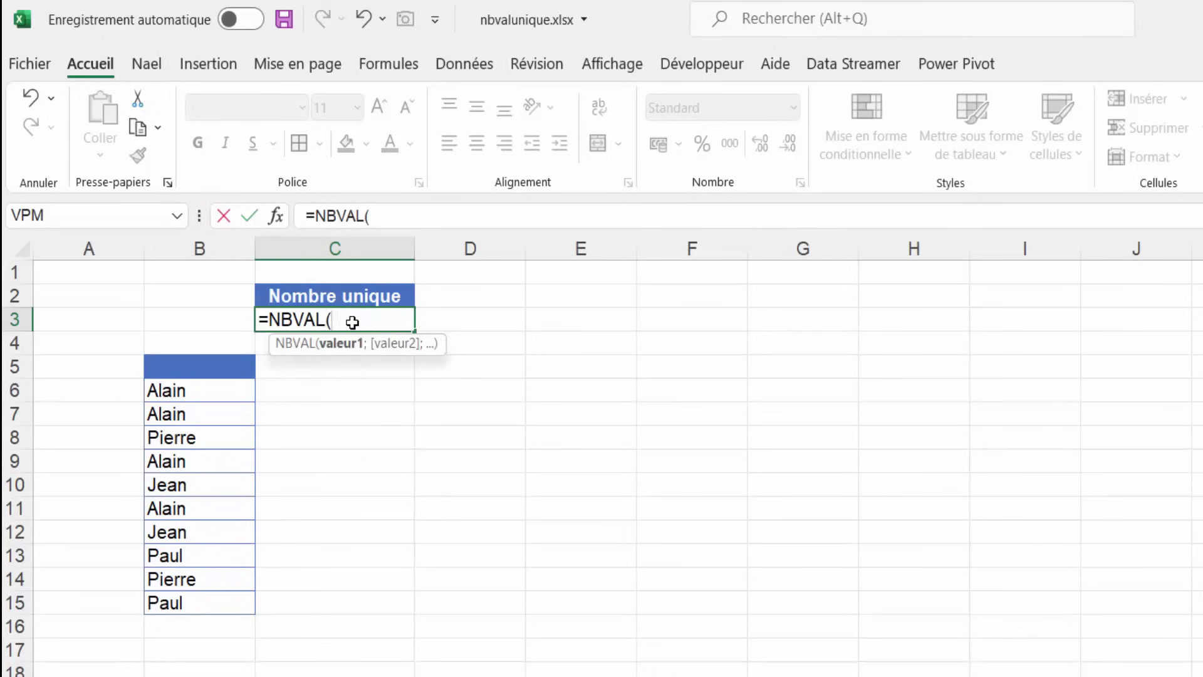
type("uniquer")
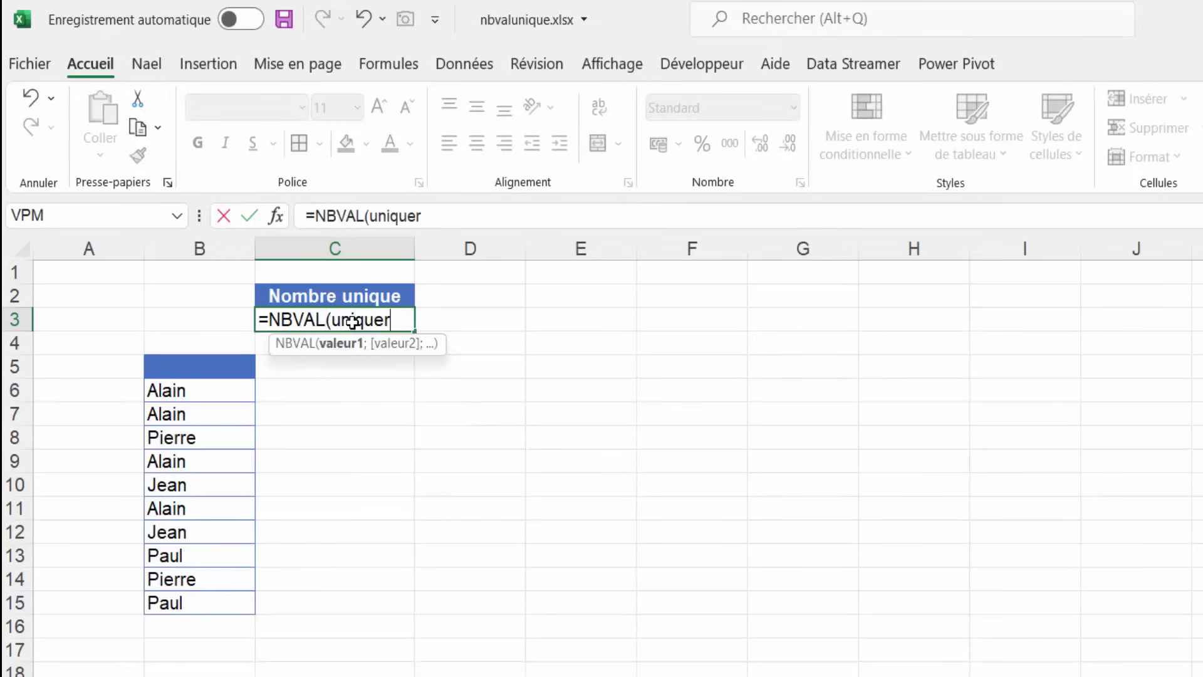
key("BackSpace")
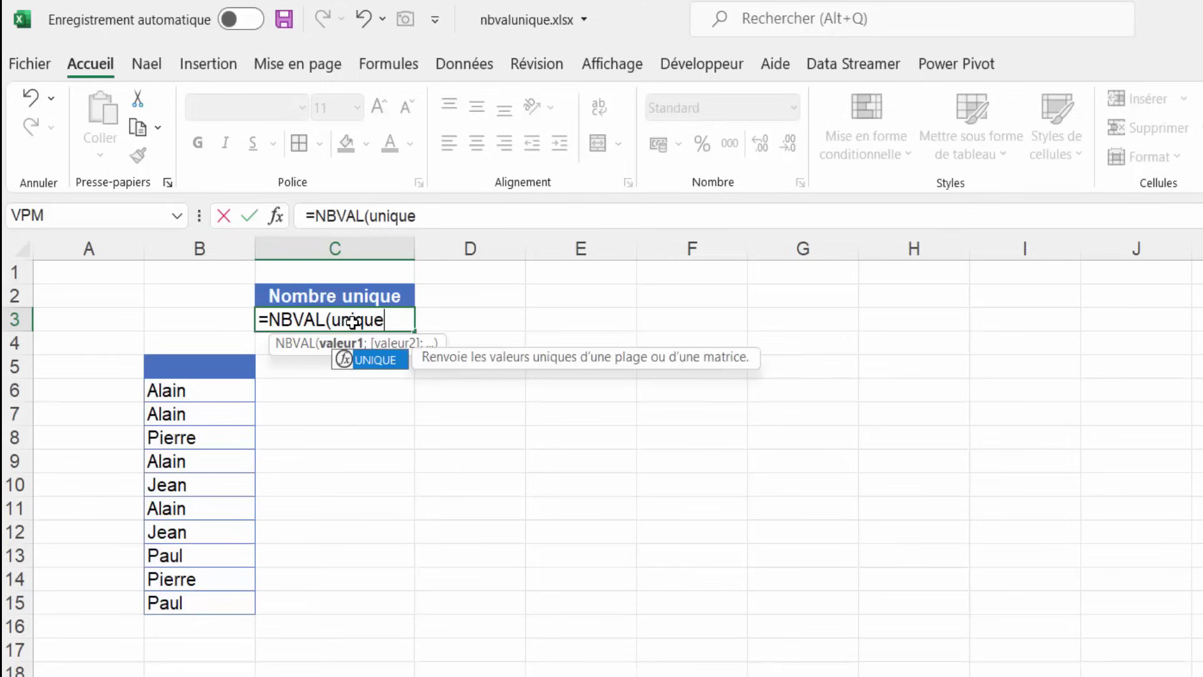
type("(")
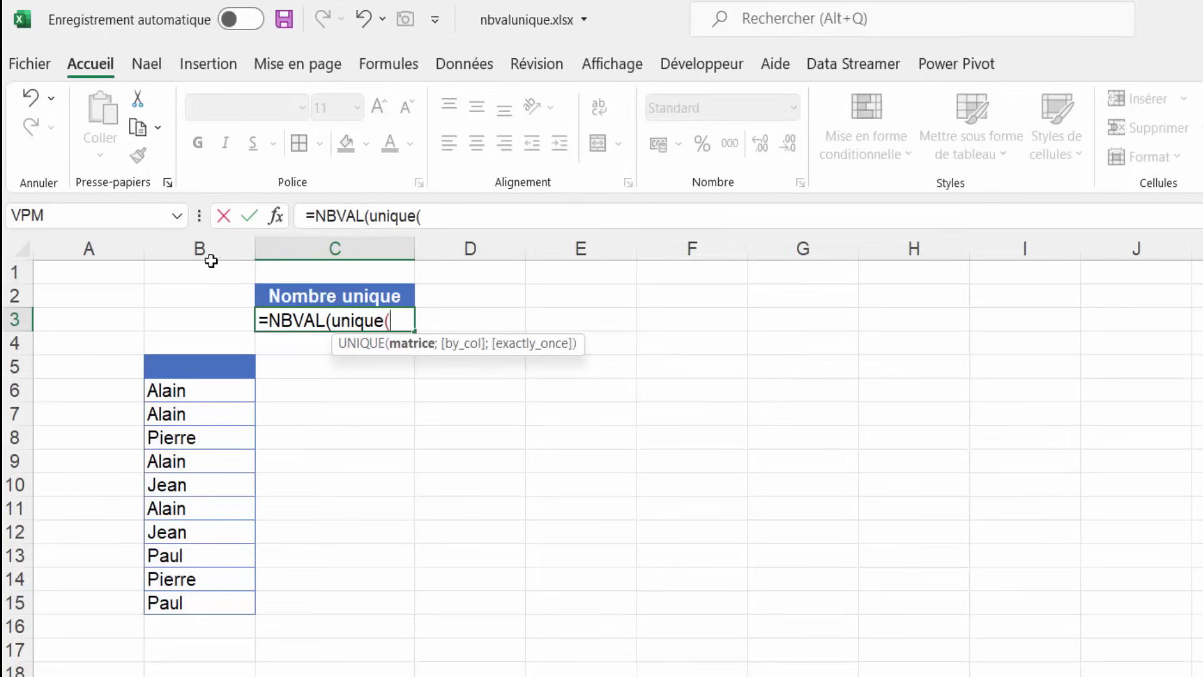
left_click(197, 245)
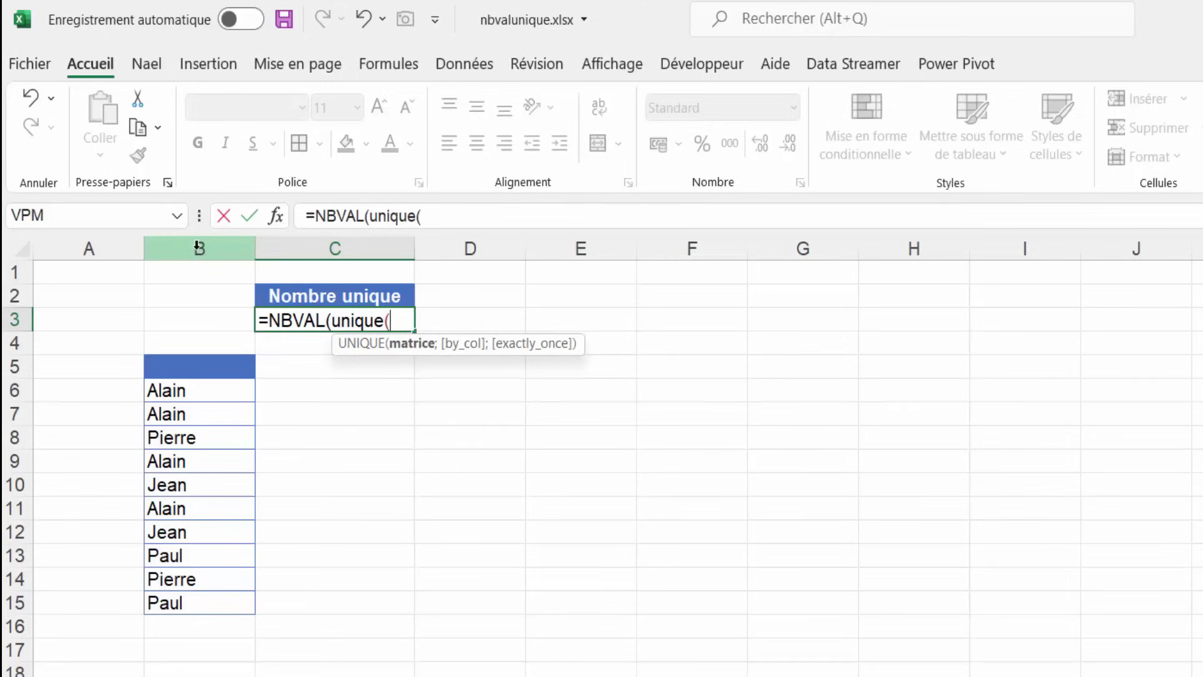
left_click(196, 247)
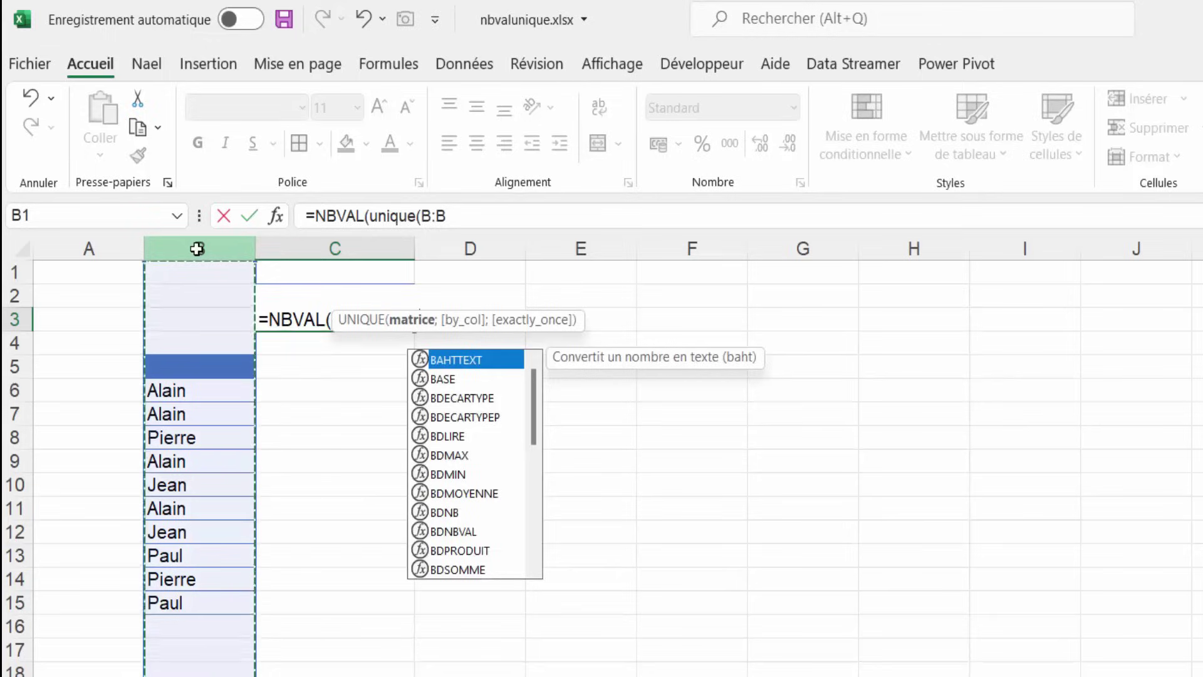
type(")")
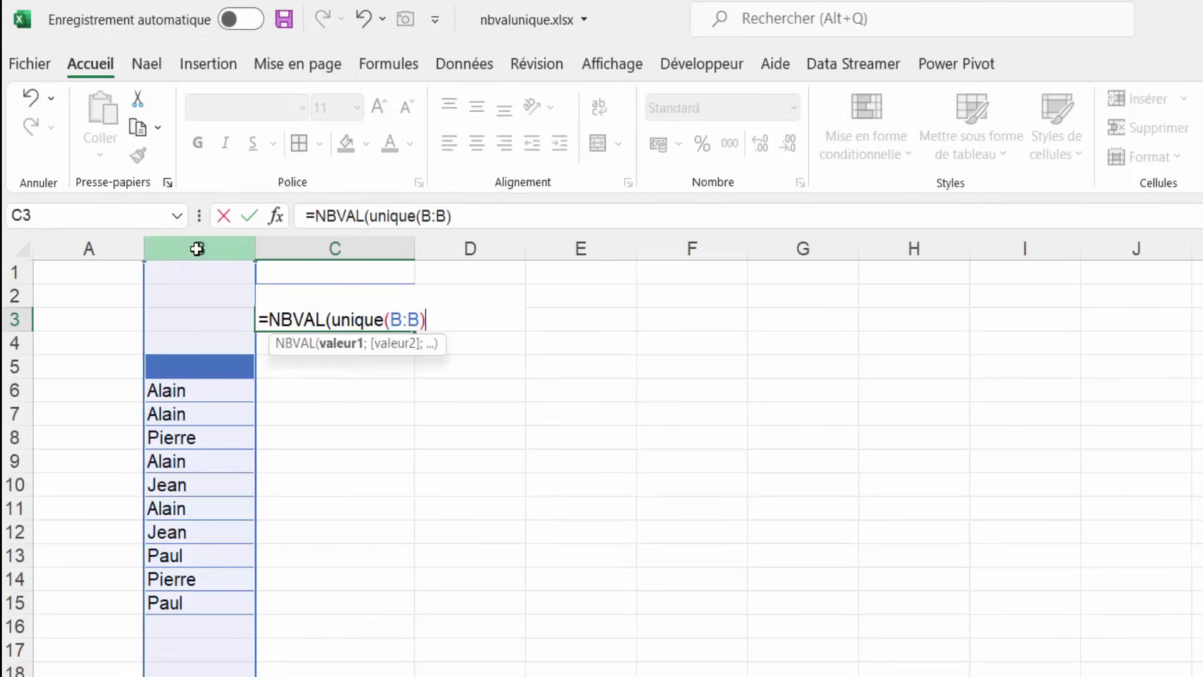
type(")-1")
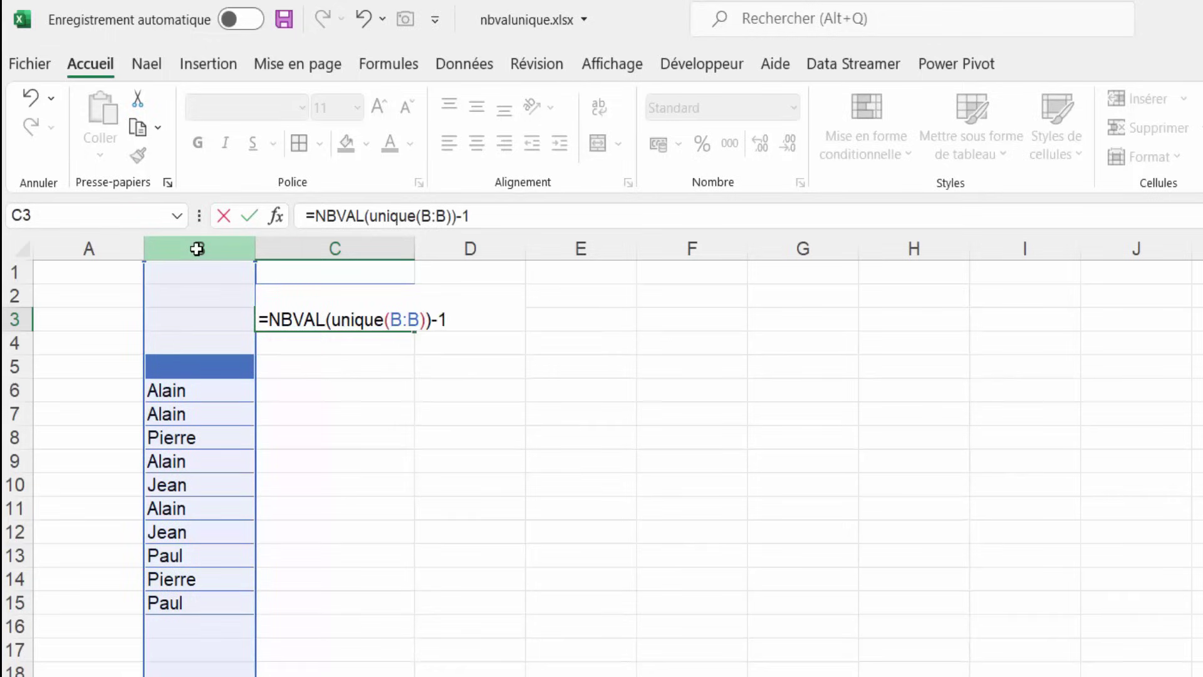
key("Return")
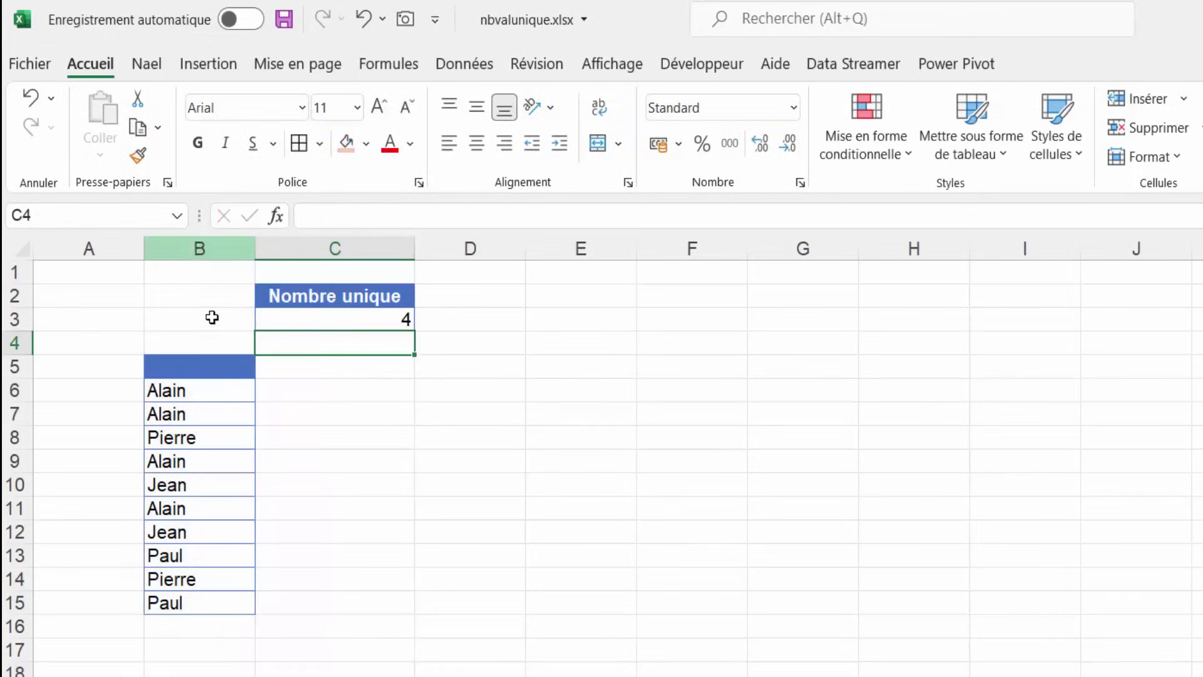
left_click(331, 318)
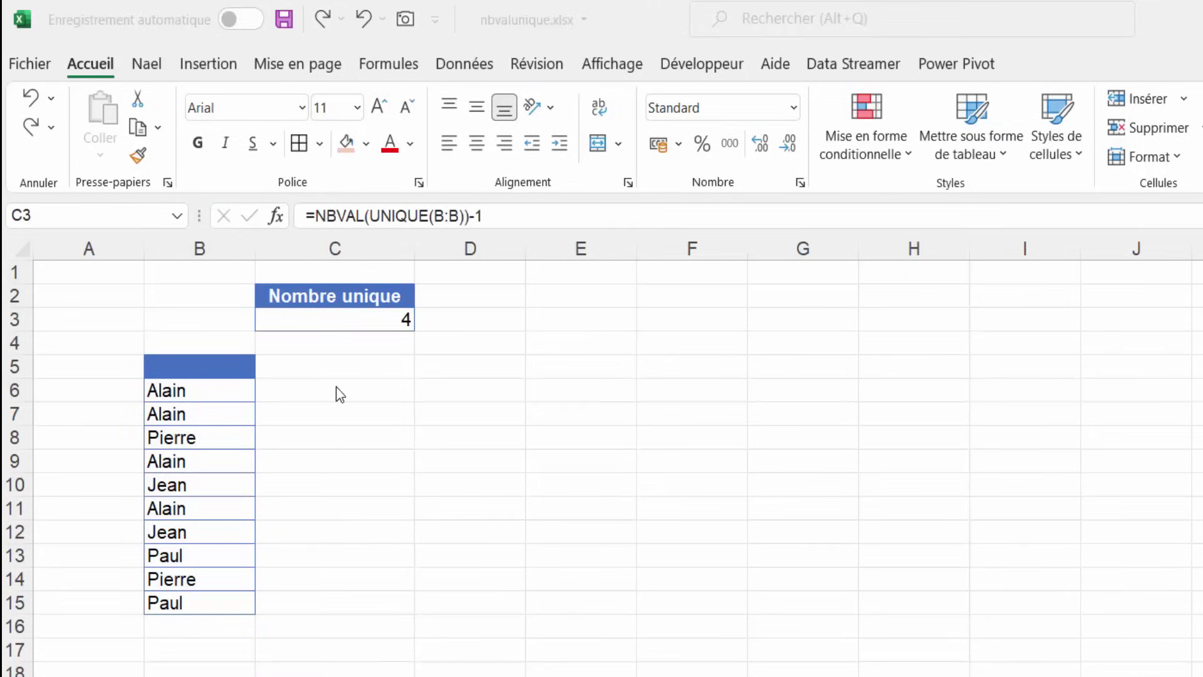
left_click(372, 320)
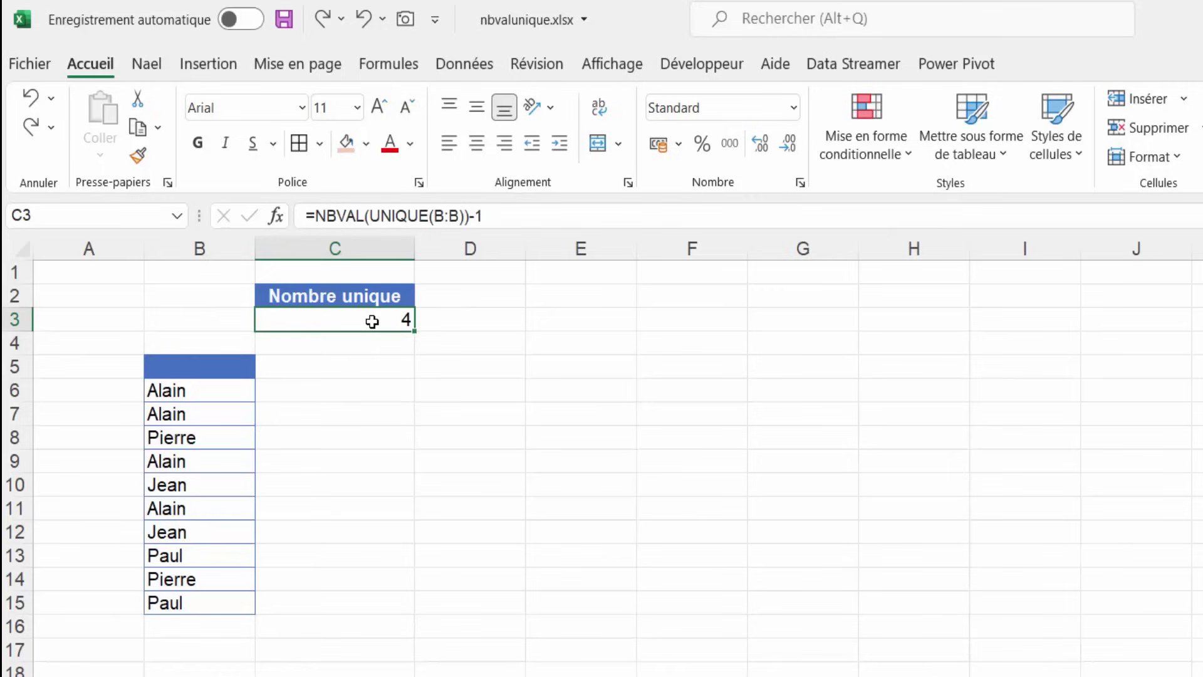
Enter =UNIQUE(B6:B15) in C5 so the distinct names spill down
left_click(343, 371)
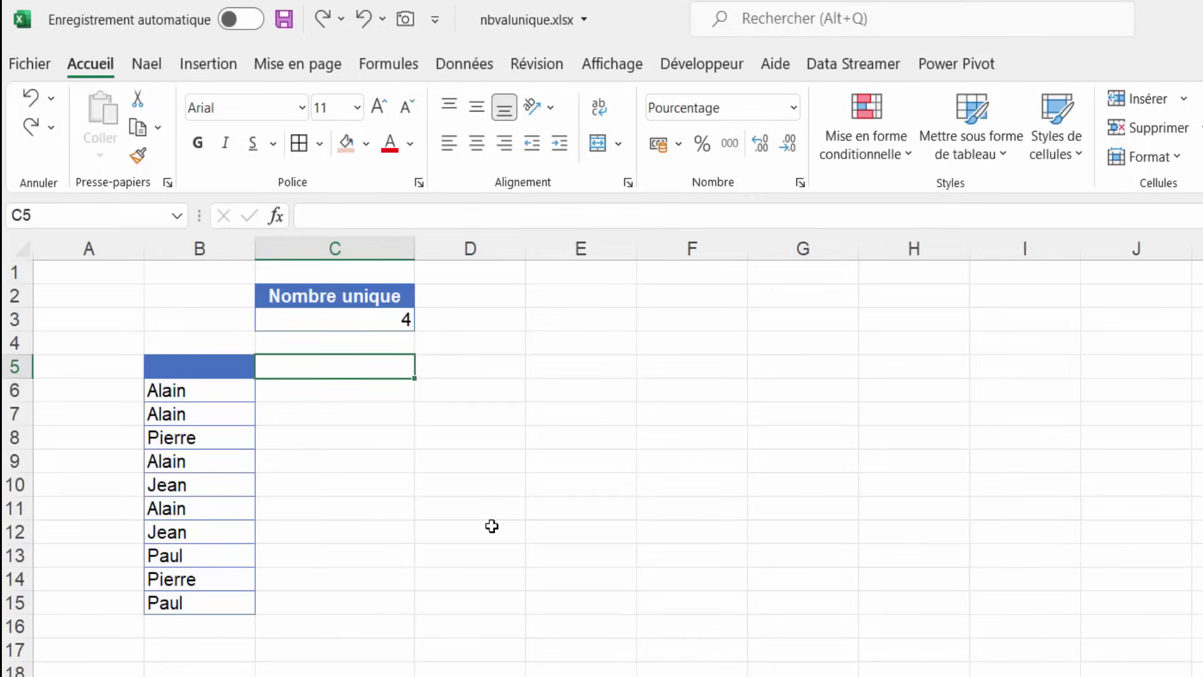
type("=unique")
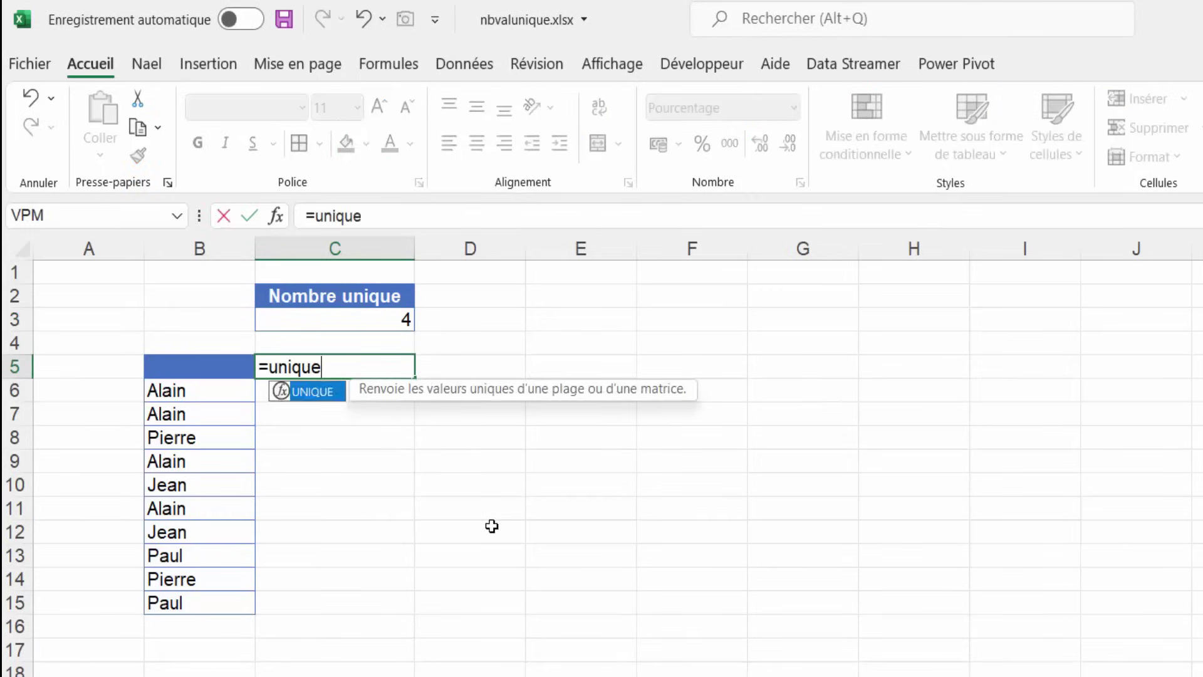
type("(")
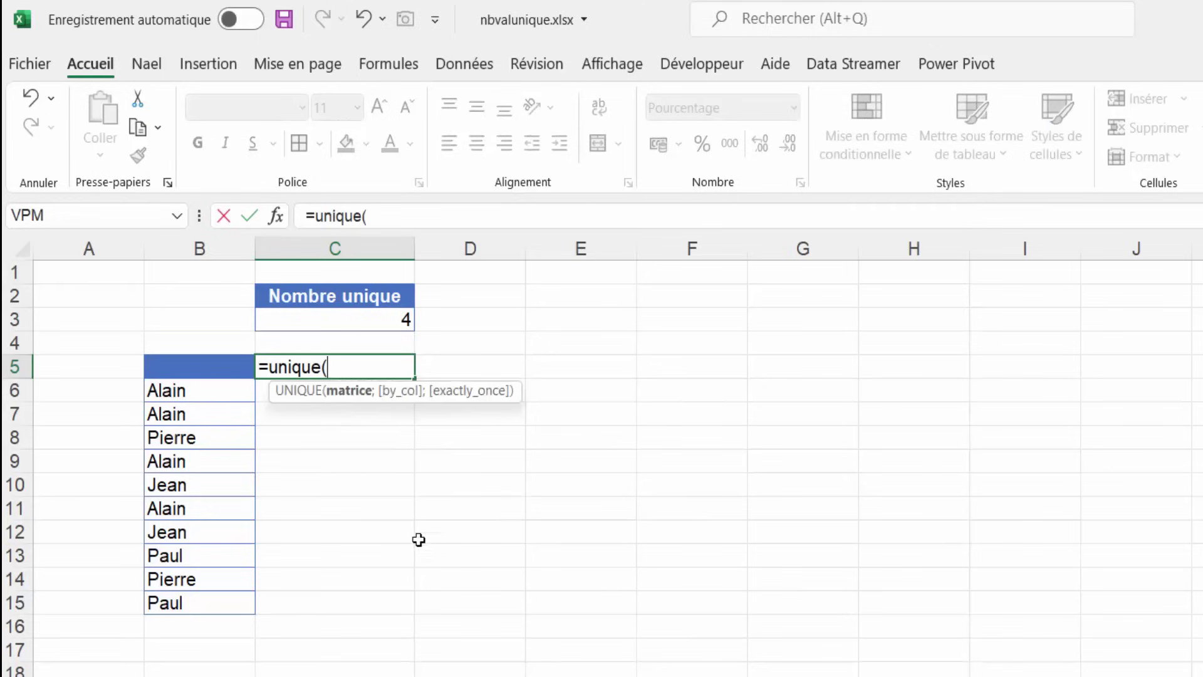
left_click_drag(222, 390, 215, 600)
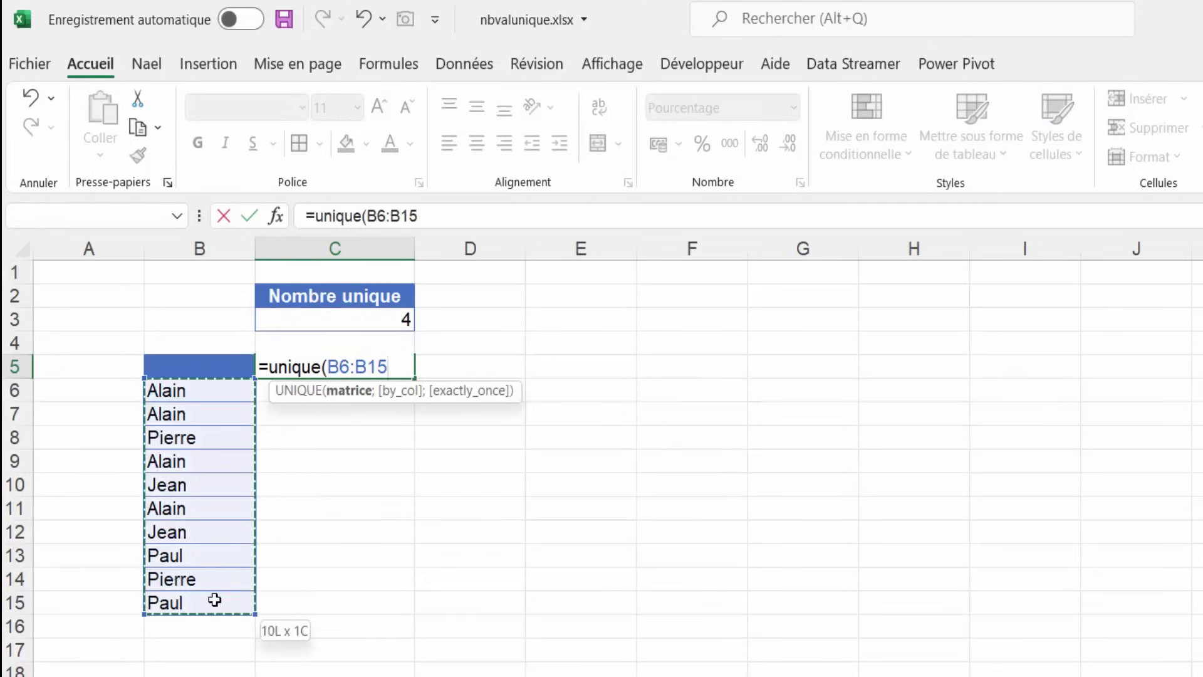
type(")")
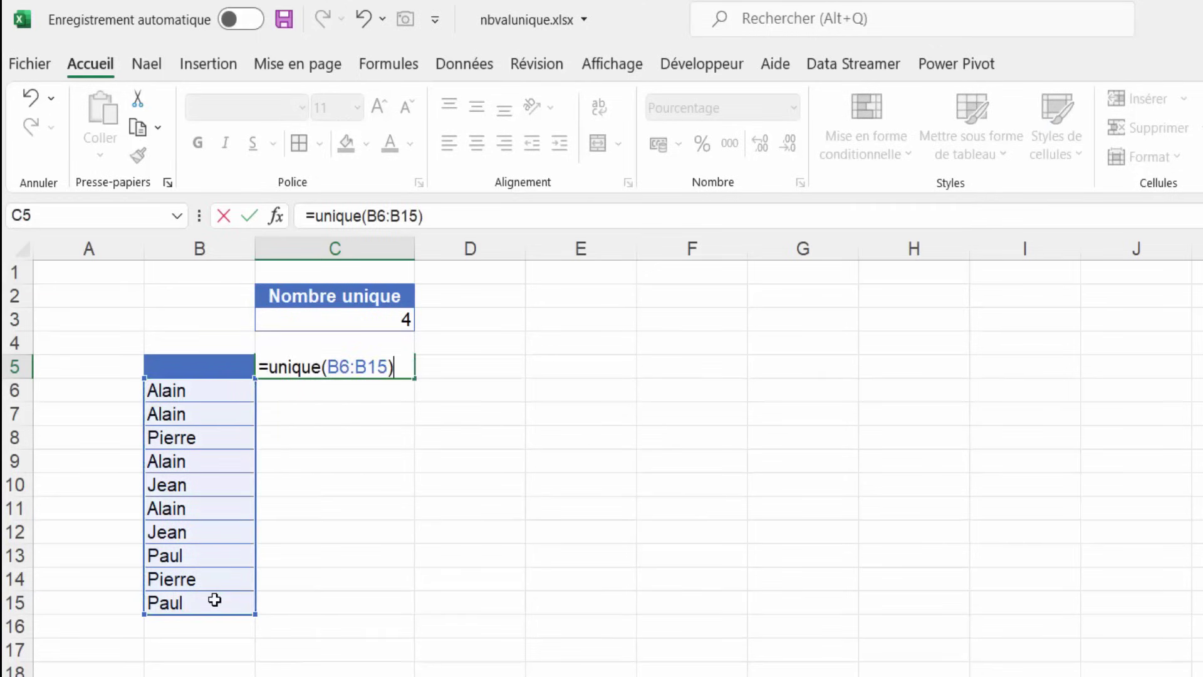
key("Return")
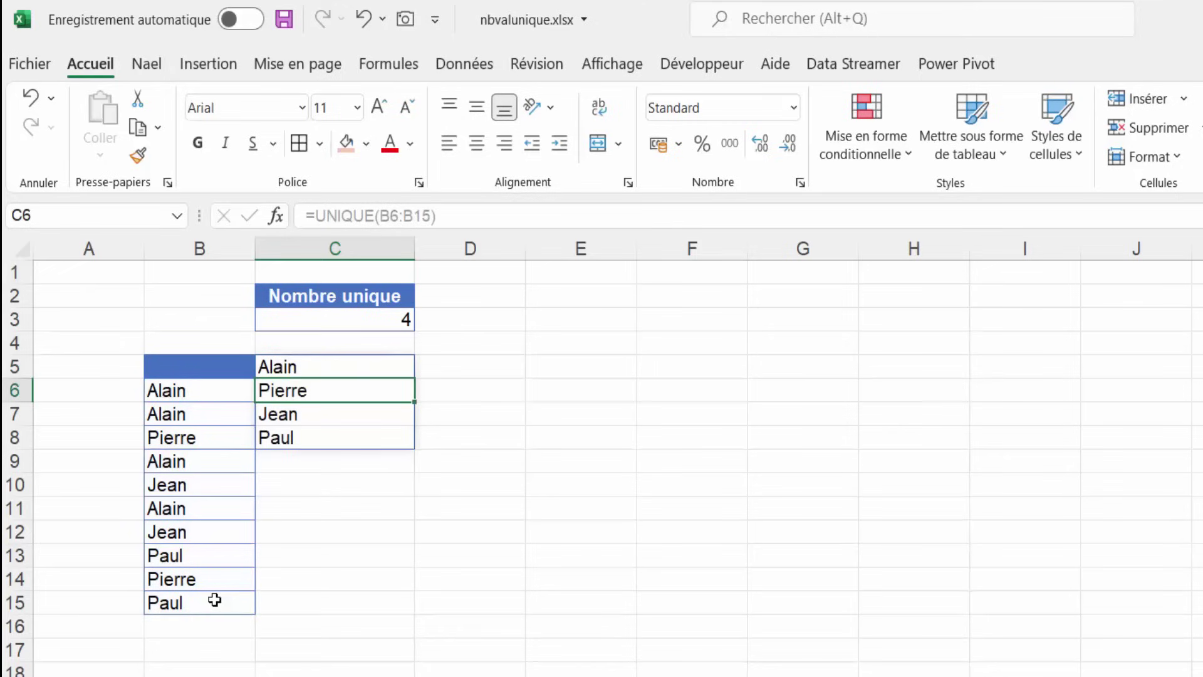
Check the spilled names Alain, Pierre, Jean and Paul in C5:C8
left_click_drag(290, 367, 303, 432)
left_click(290, 371)
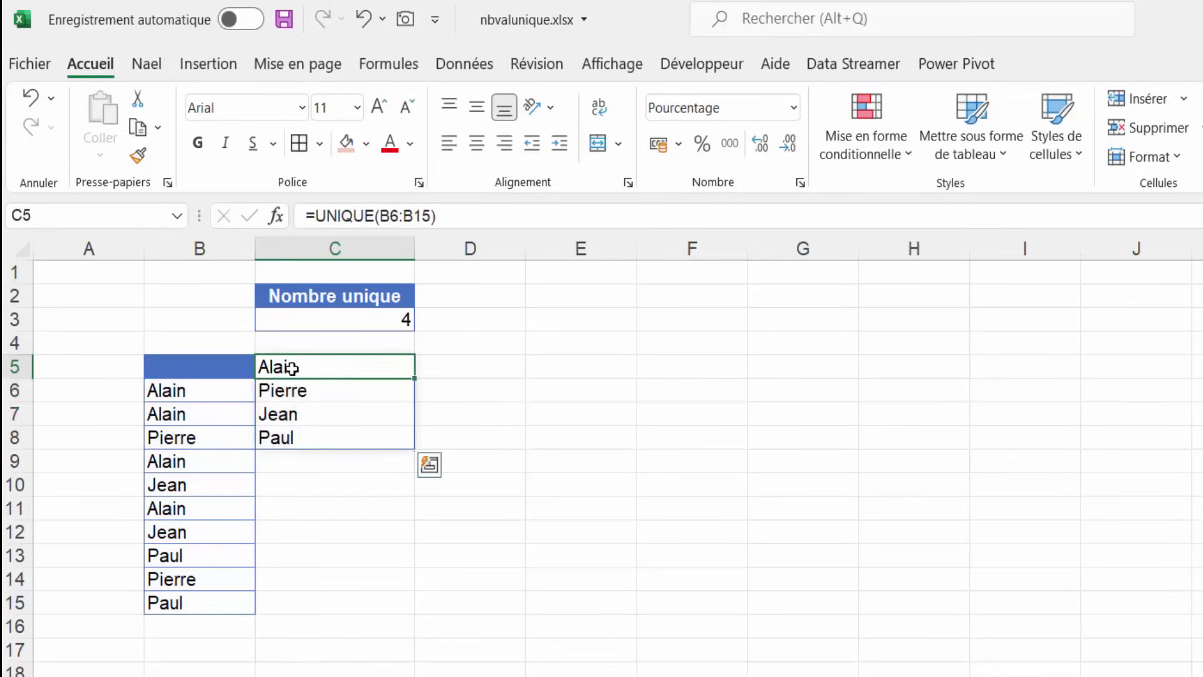
left_click(288, 391)
left_click(284, 414)
left_click(282, 442)
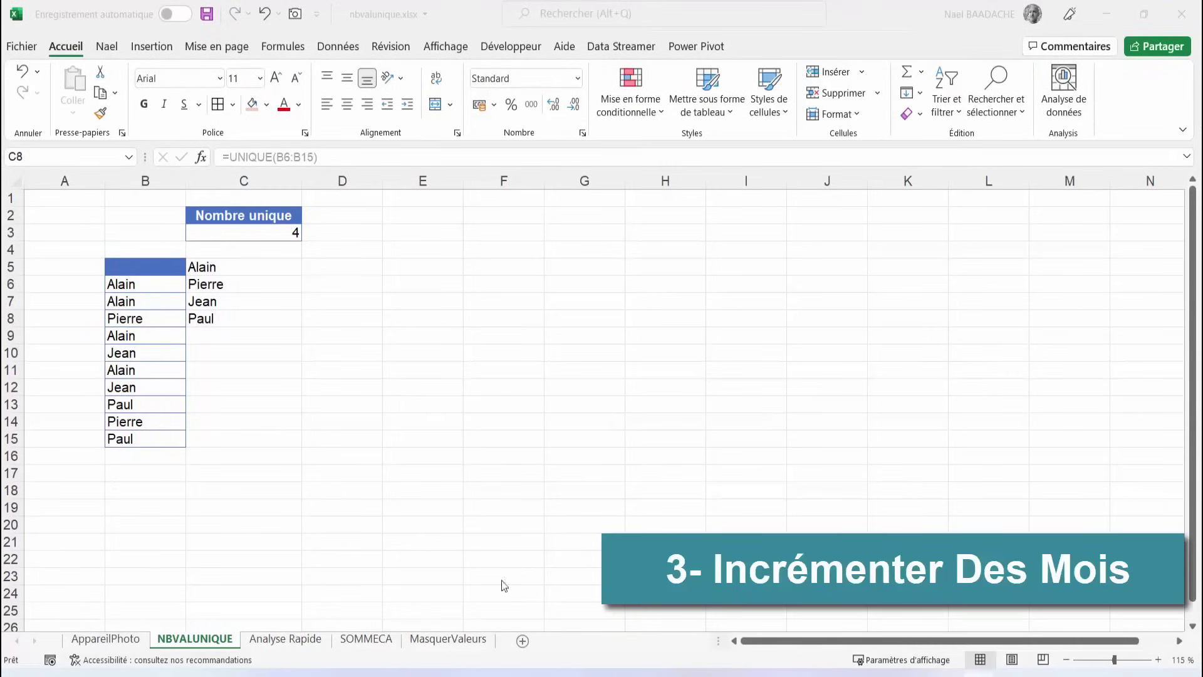
Enter 01/01/2022 in F6 and fill it down to F17 as a daily series
left_click(527, 285)
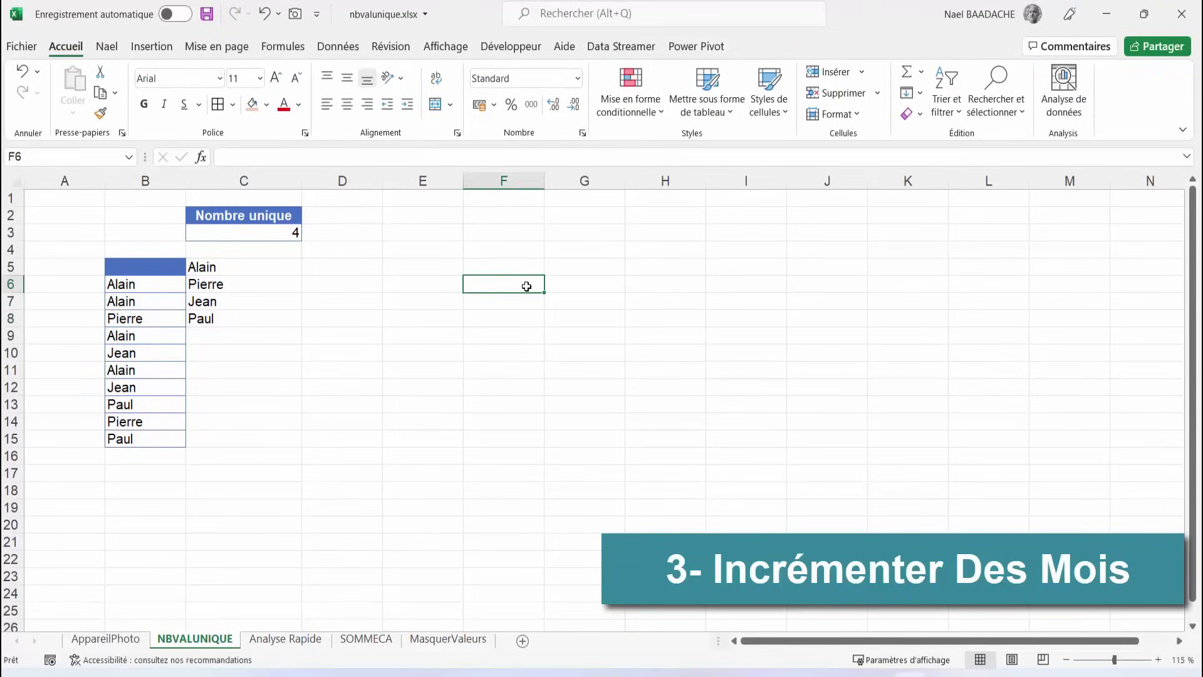
type("01")
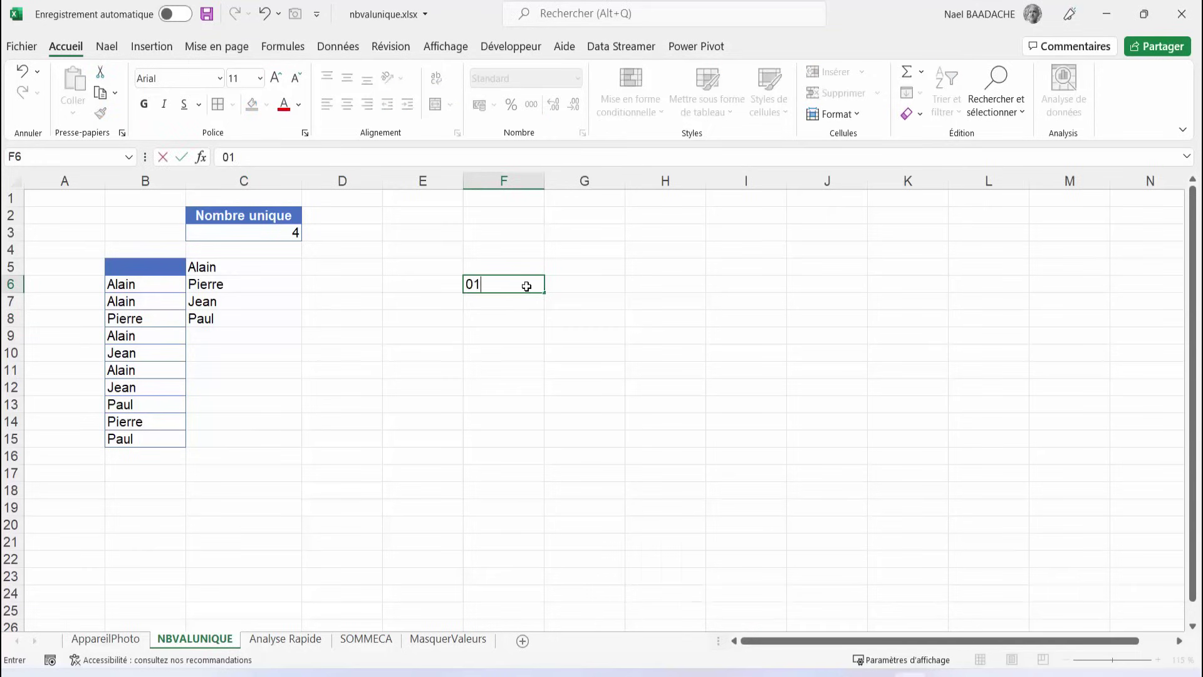
type("/01/2")
type("022")
key("ctrl+Return")
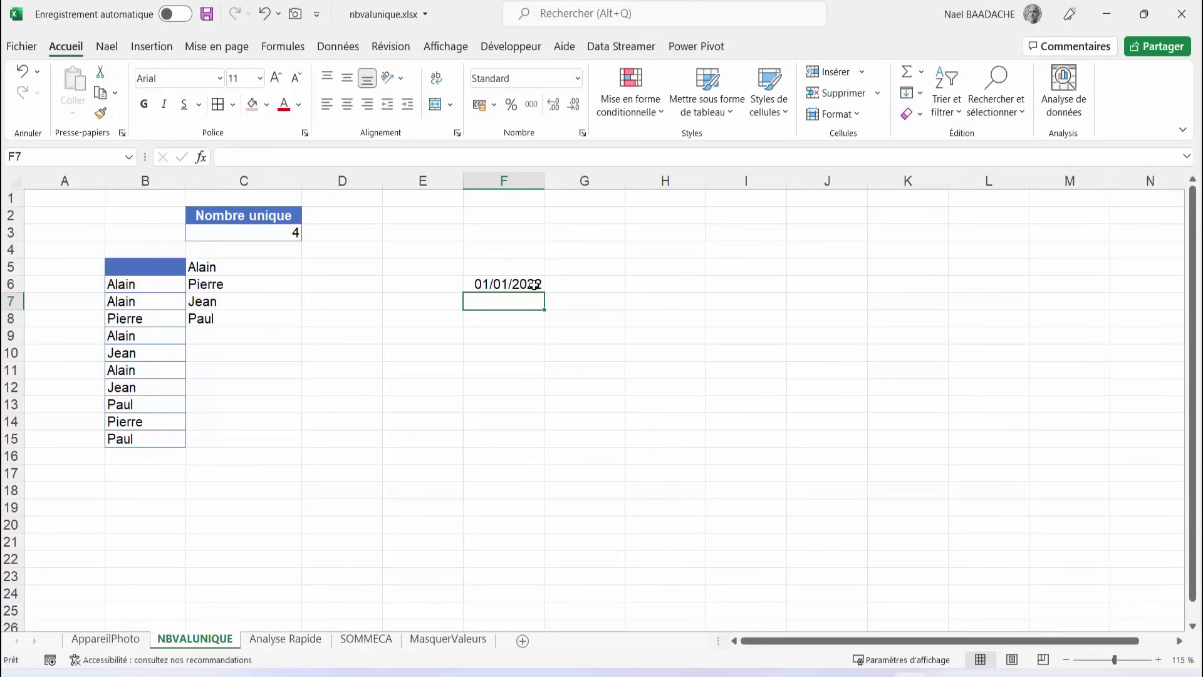
left_click(540, 285)
left_click_drag(545, 292, 540, 491)
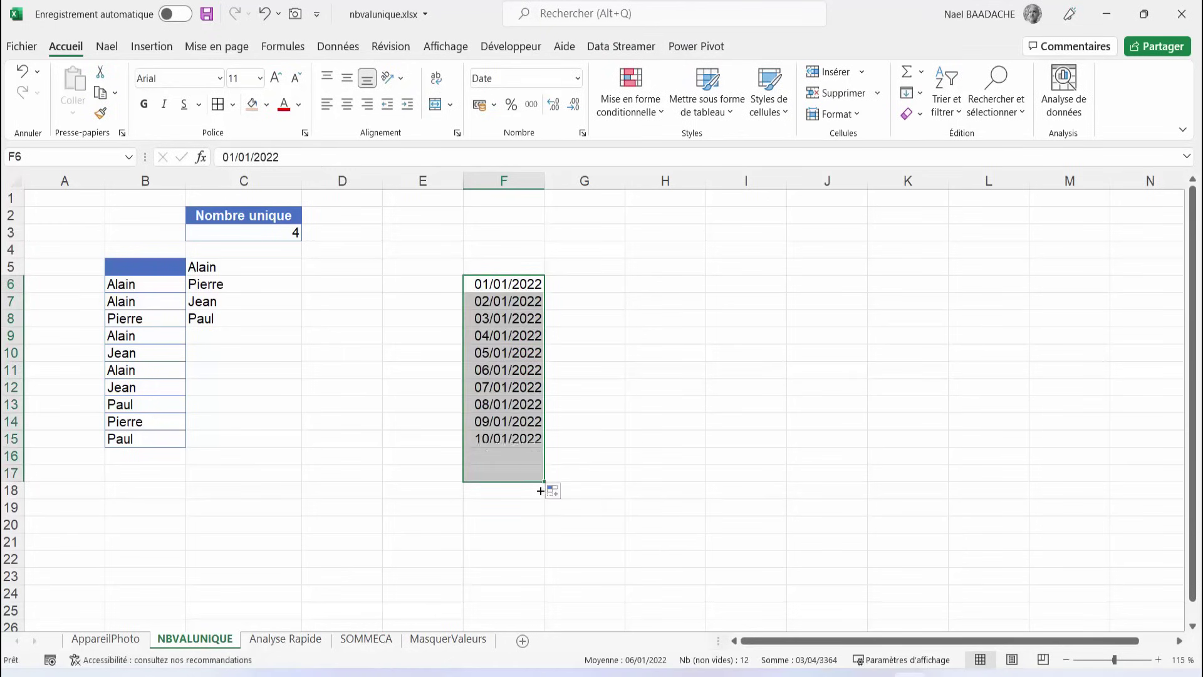
left_click(482, 284)
left_click(486, 478)
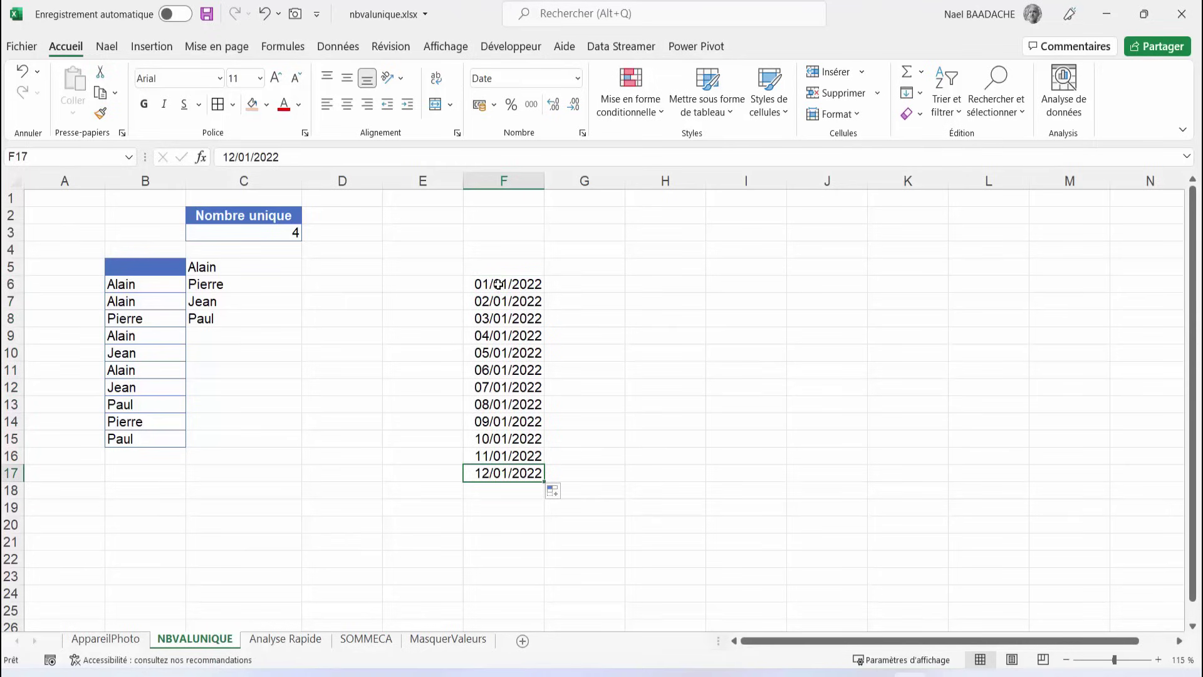
left_click_drag(498, 283, 485, 469)
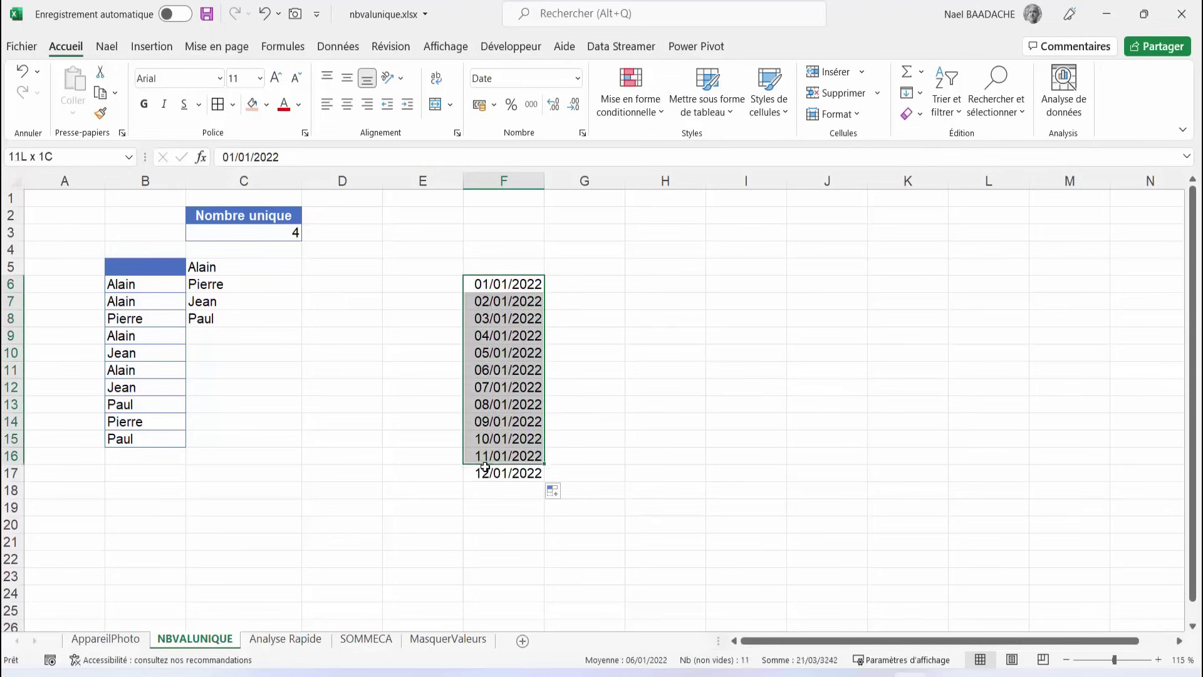
Switch the F6:F17 fill to monthly increments and check the resulting dates
left_click(555, 495)
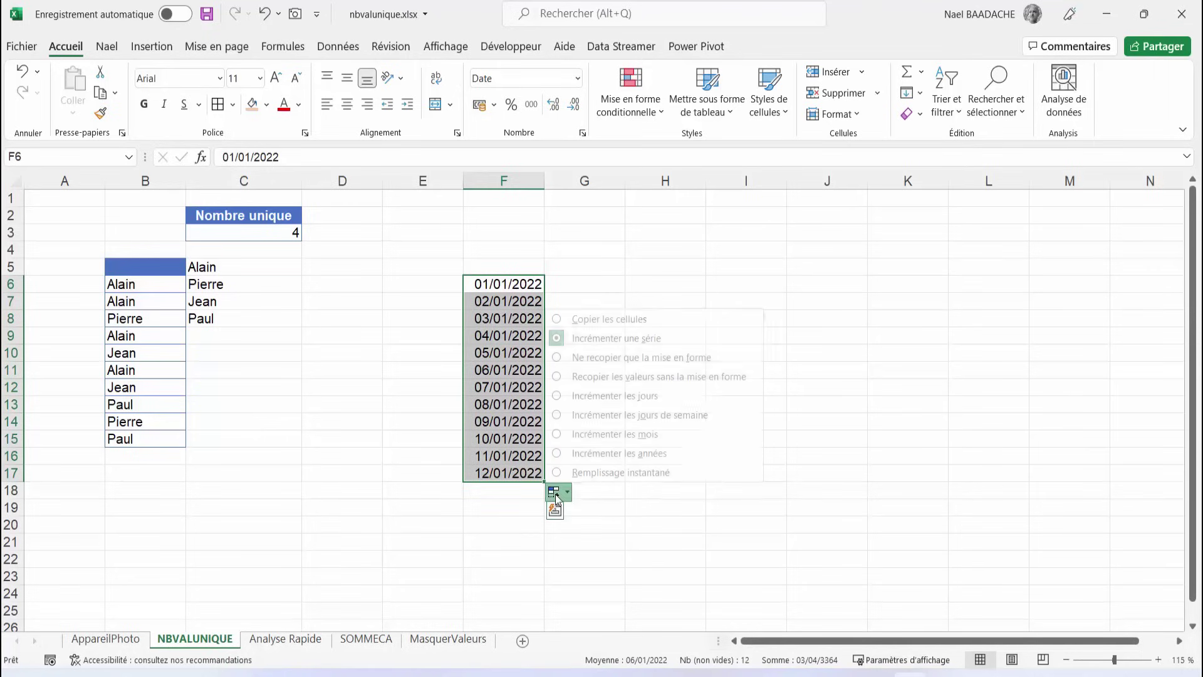
left_click(581, 434)
left_click(500, 285)
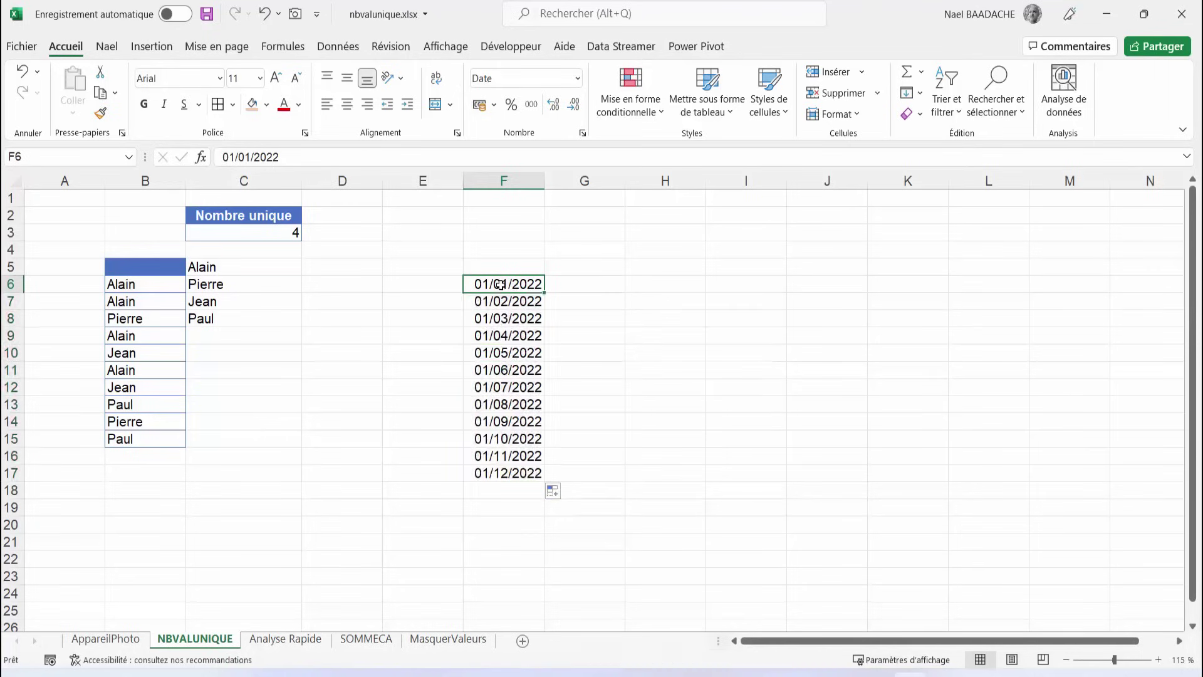
left_click(500, 301)
left_click(499, 321)
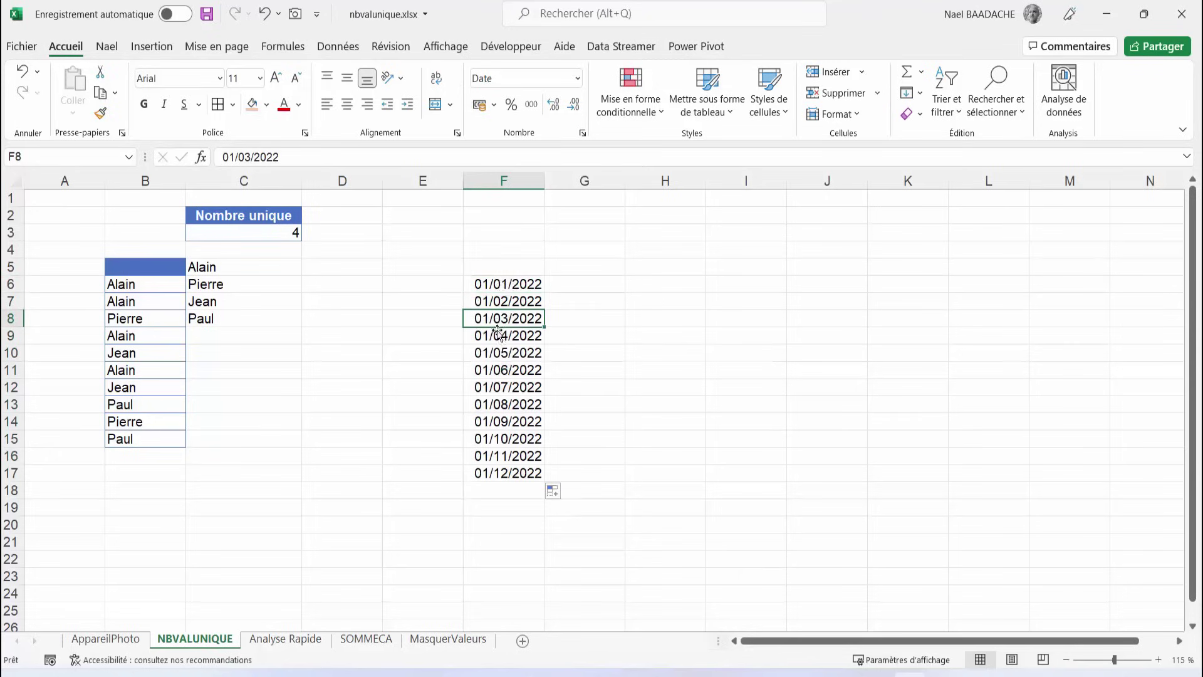
left_click(500, 474)
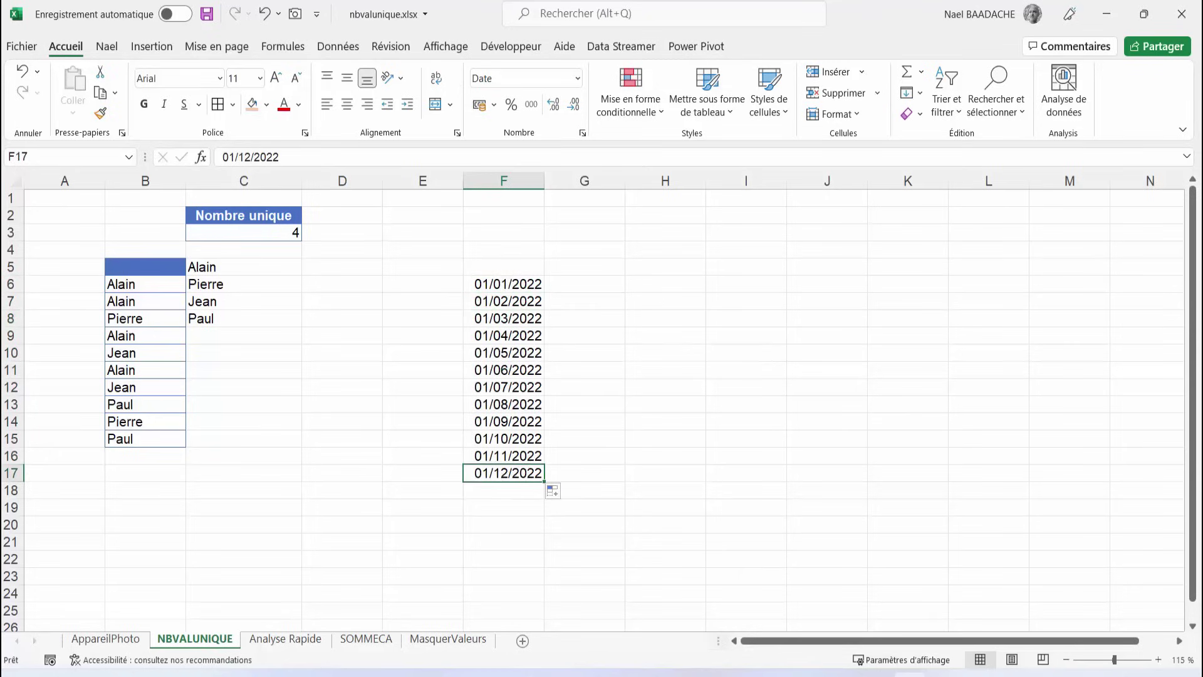
Reselect F6:F17 and change the fill to yearly increments, ending at 01/01/2033
key("ctrl+Up")
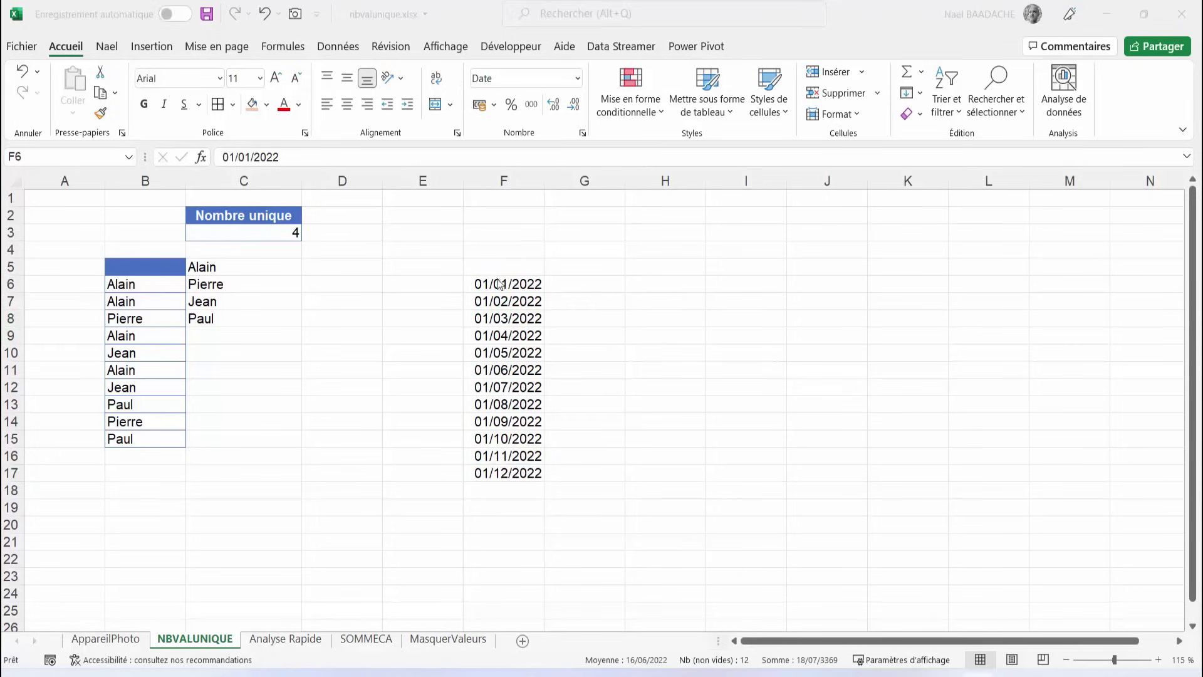
key("ctrl+shift+Down")
left_click_drag(506, 284, 496, 478)
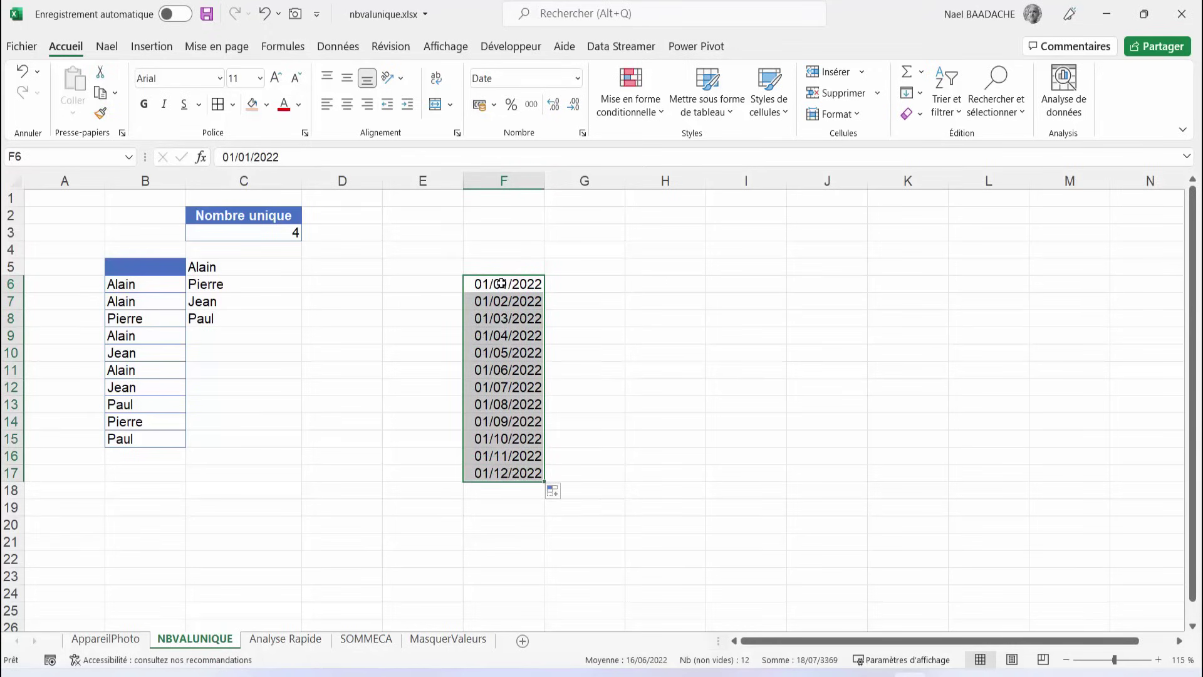
left_click(555, 493)
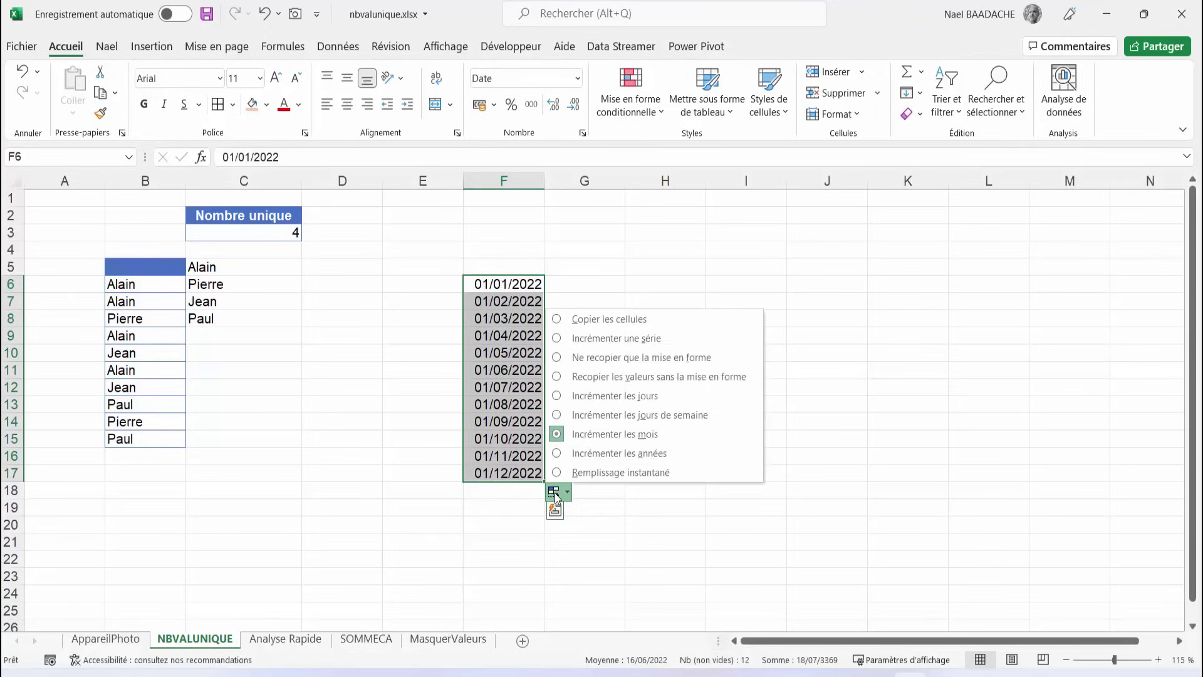
left_click(622, 454)
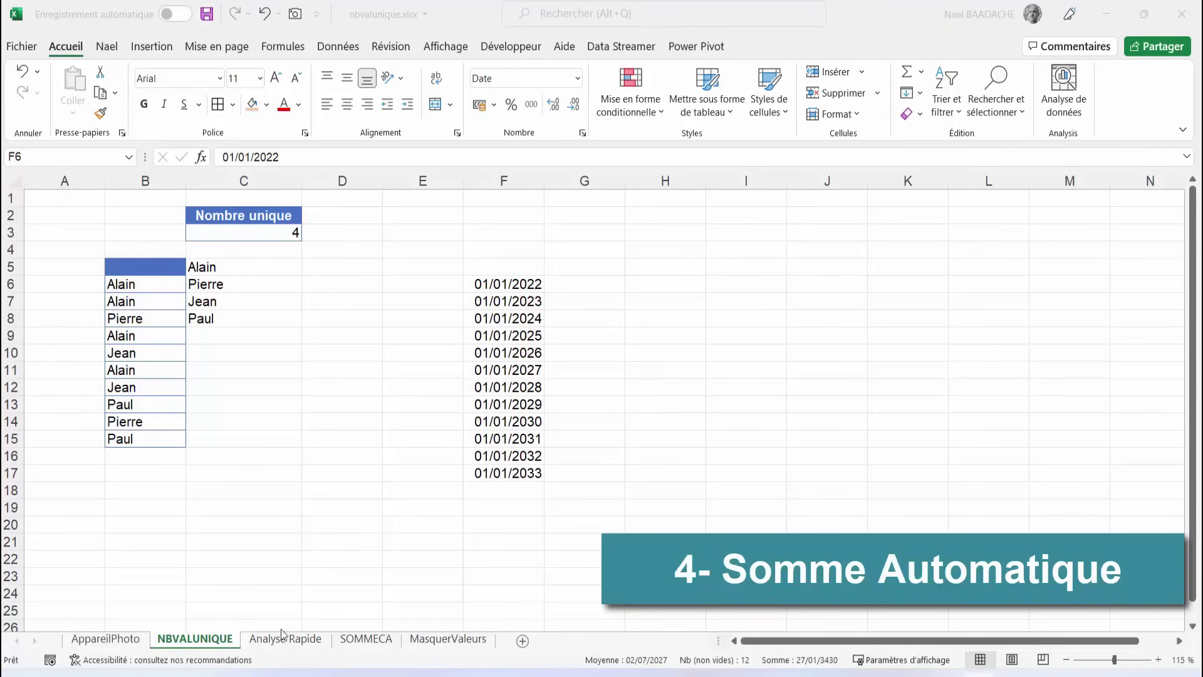
Open the SOMMECA sheet and clear the CA Cumulé values in F6:F22
left_click(369, 639)
left_click(341, 409)
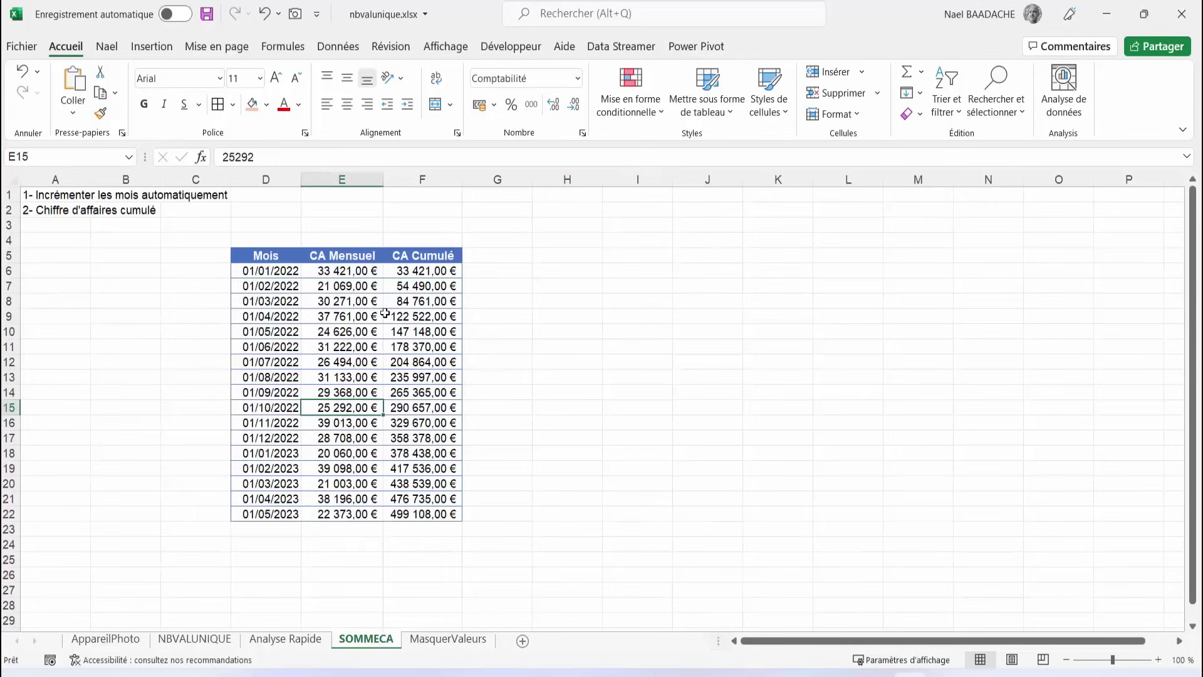
left_click(414, 272)
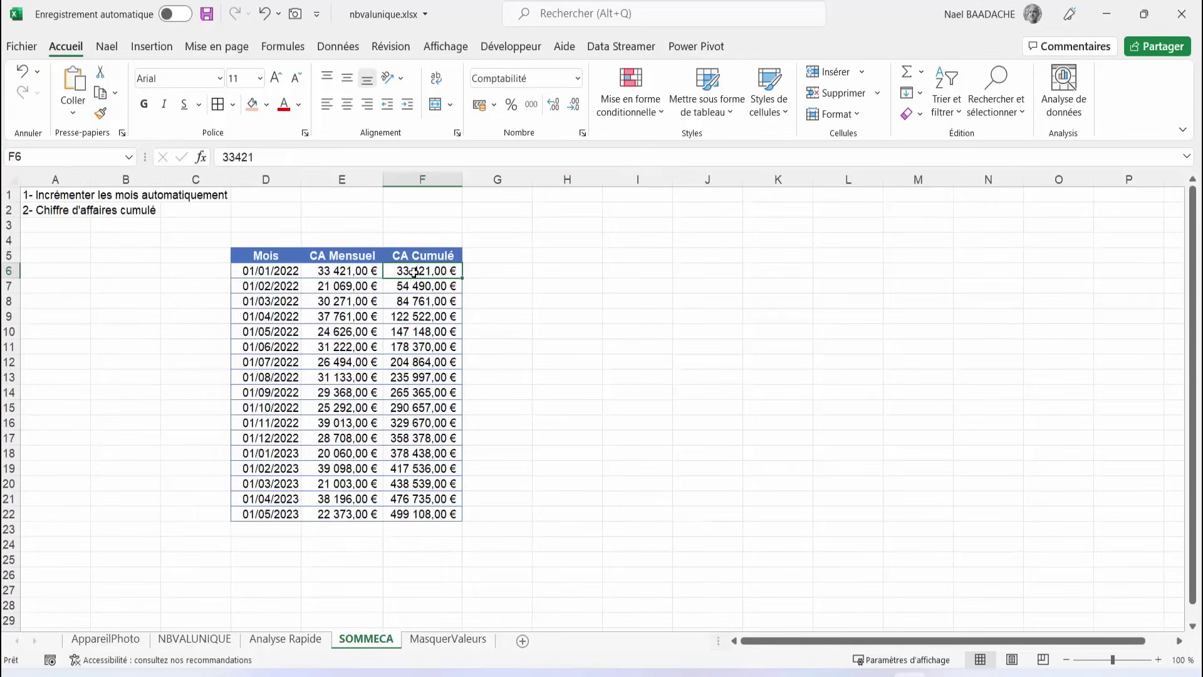
left_click_drag(414, 271, 413, 507)
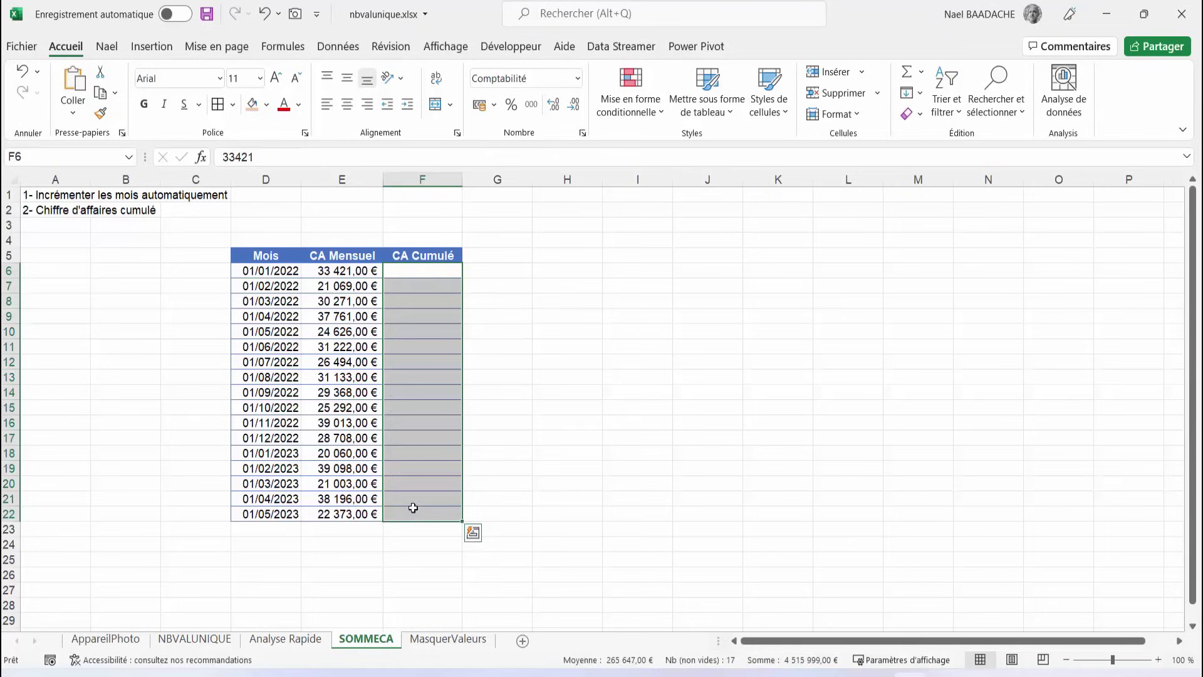
left_click(323, 269)
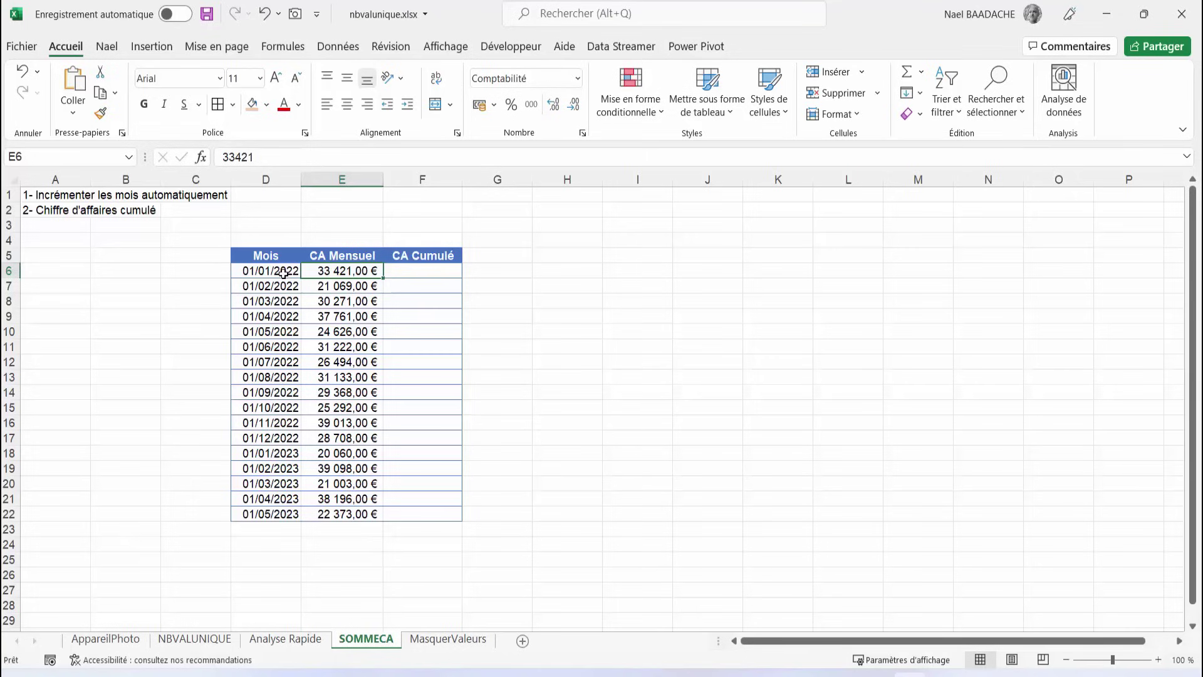
Enter =SOMME(E6:$E$6) across F6:F22 at once, giving running totals up to 499 108,00 €
left_click(427, 271)
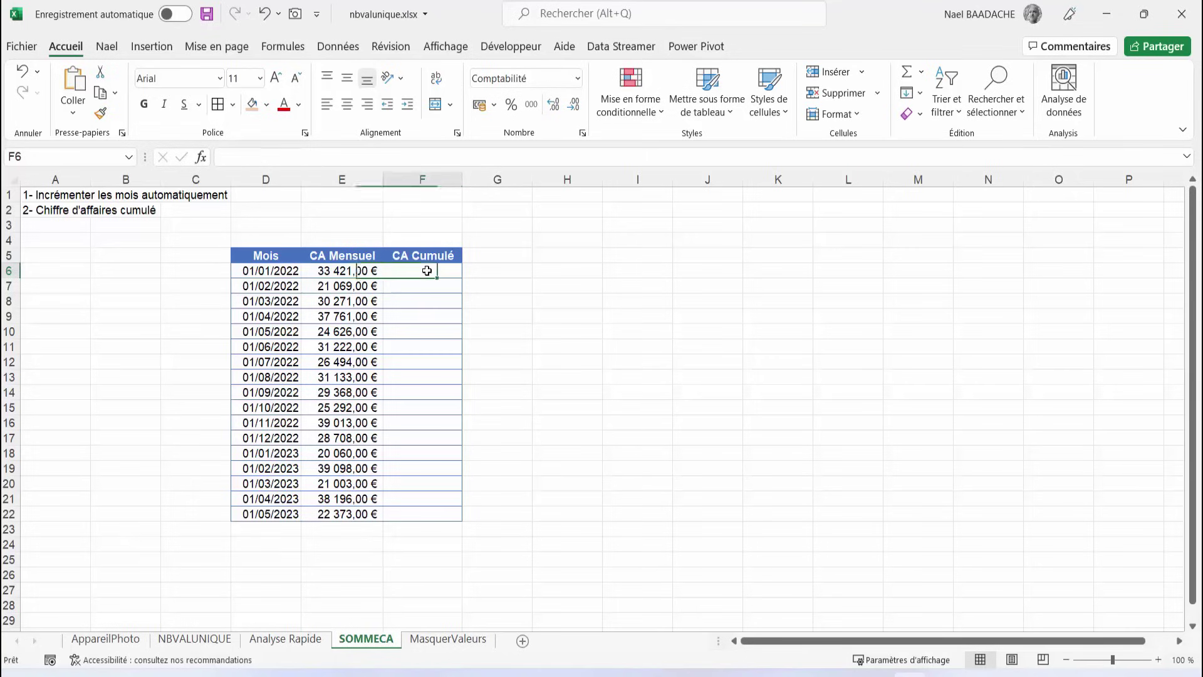
left_click_drag(427, 271, 414, 515)
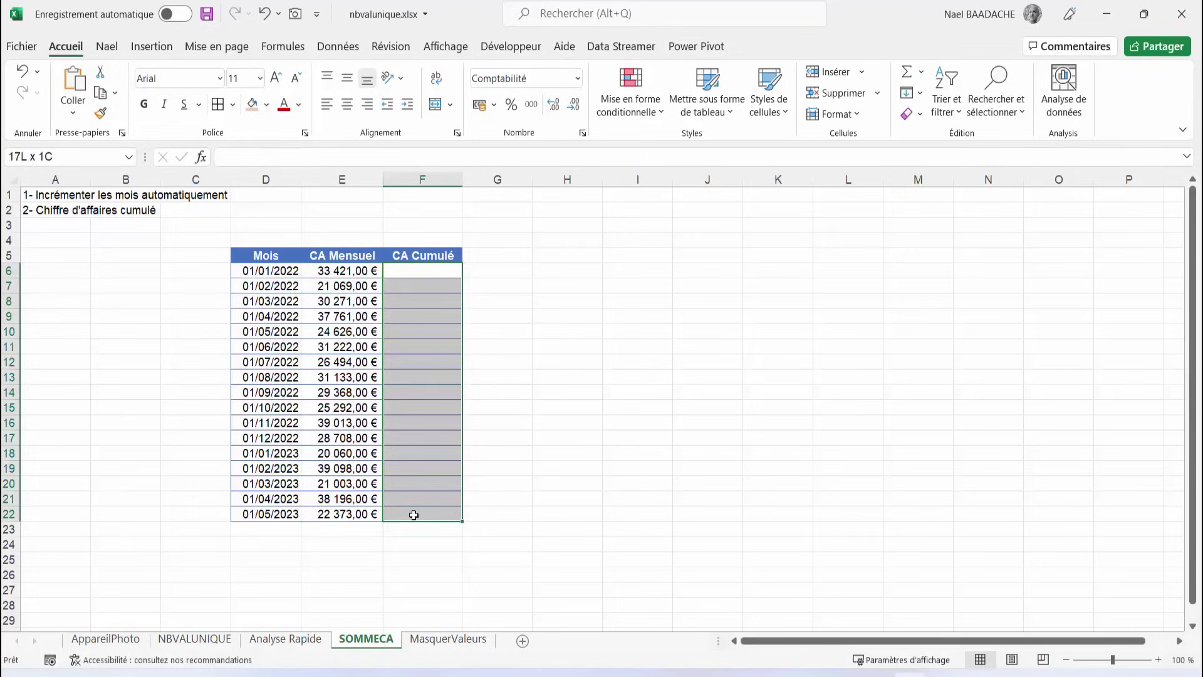
type("=")
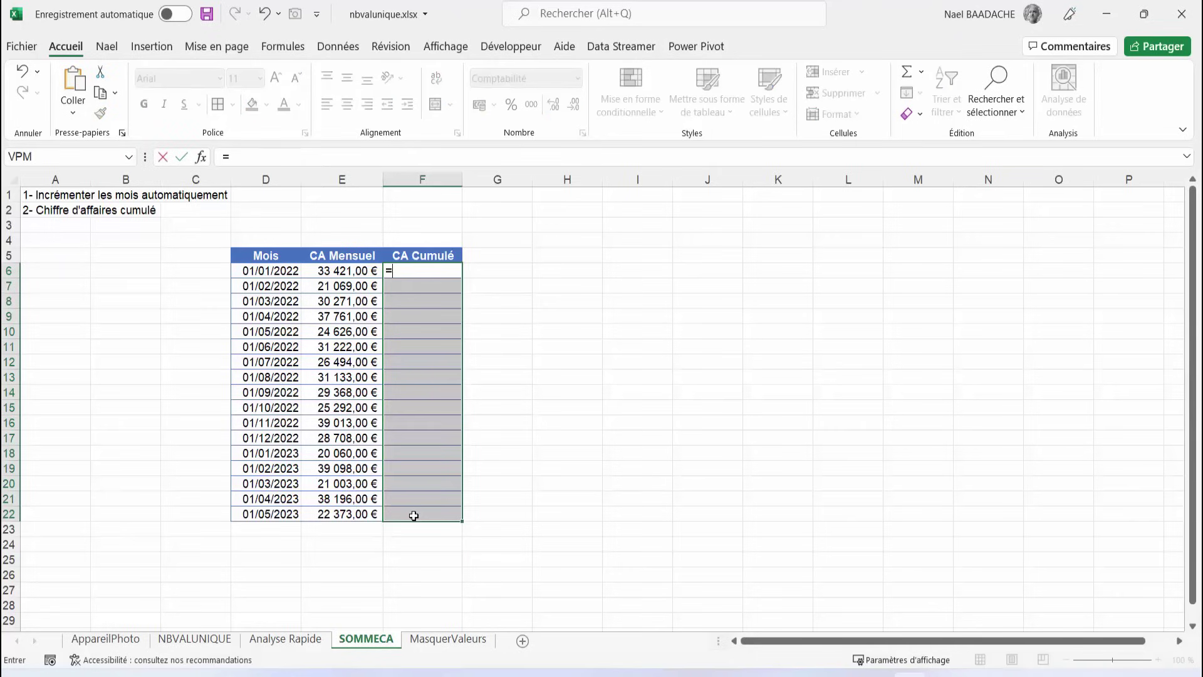
type("somme(")
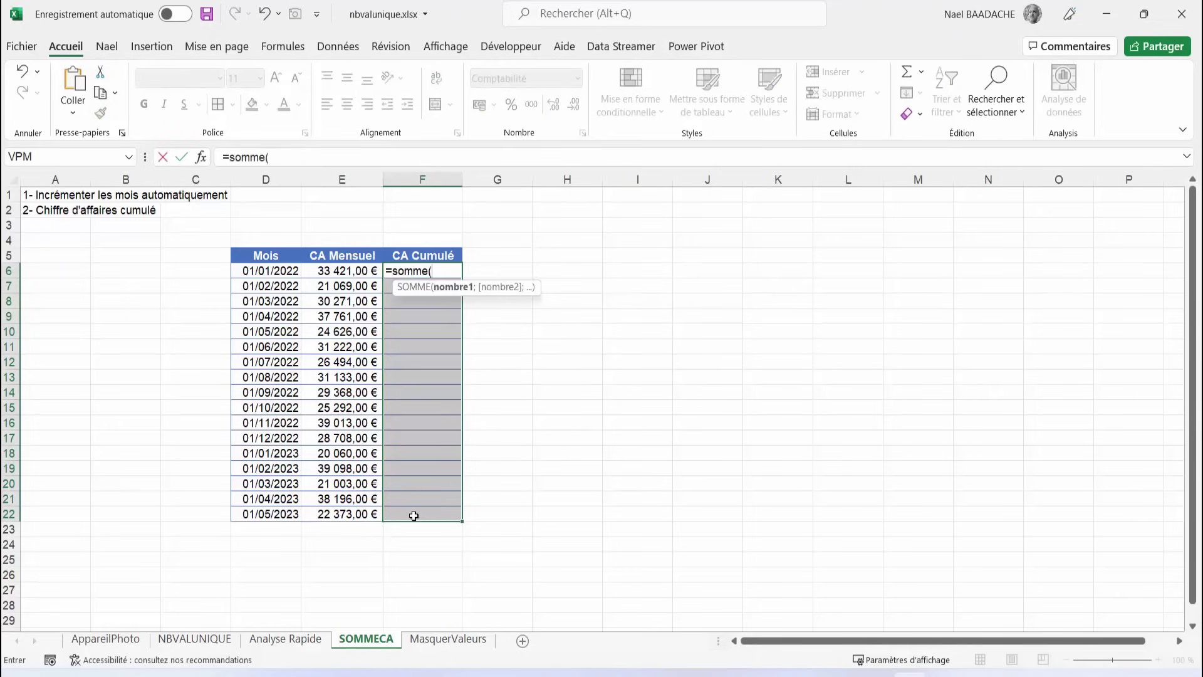
left_click(339, 271)
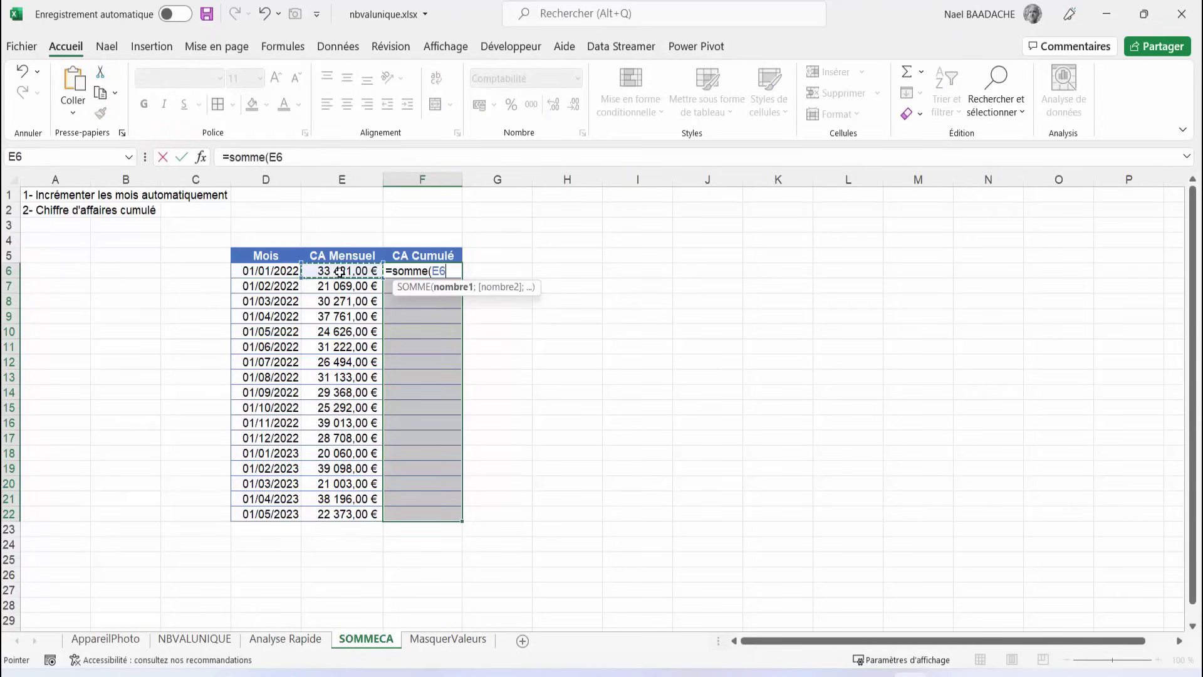
key("F8")
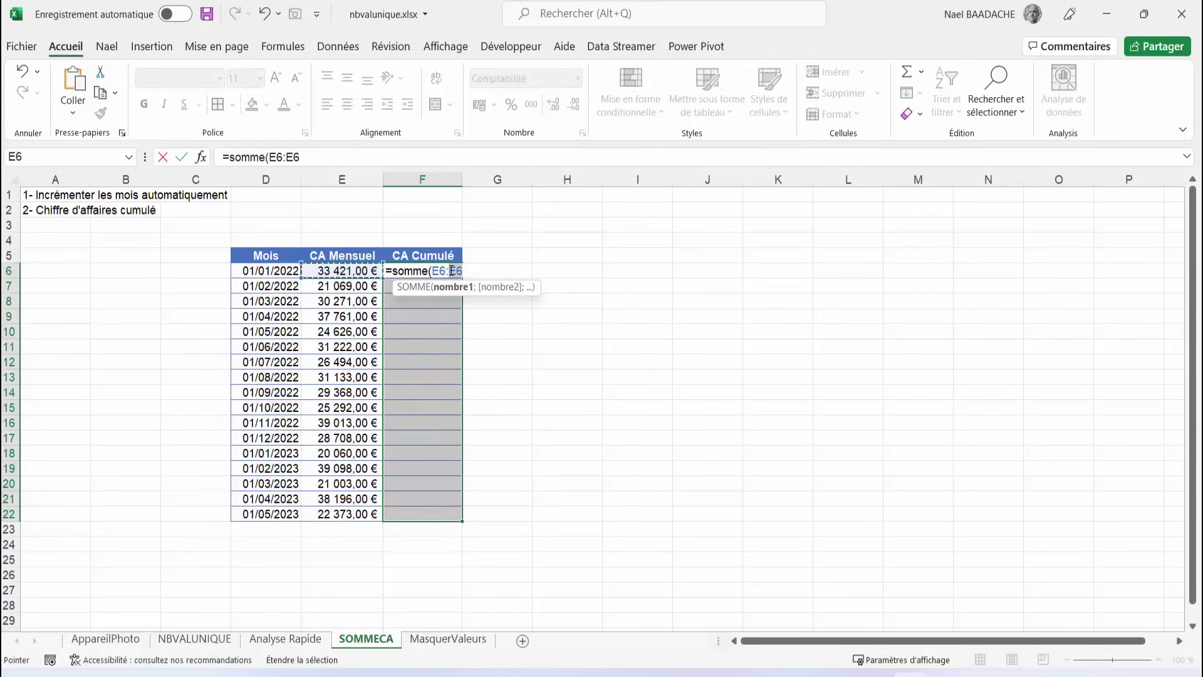
key("F2")
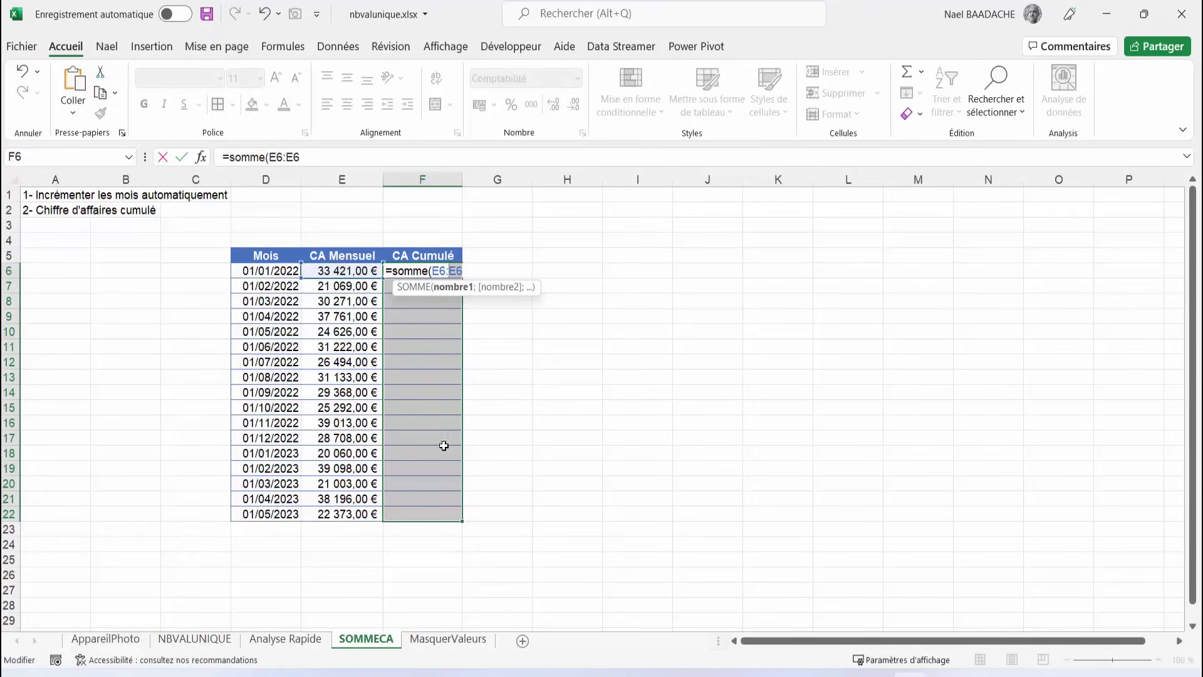
key("F4")
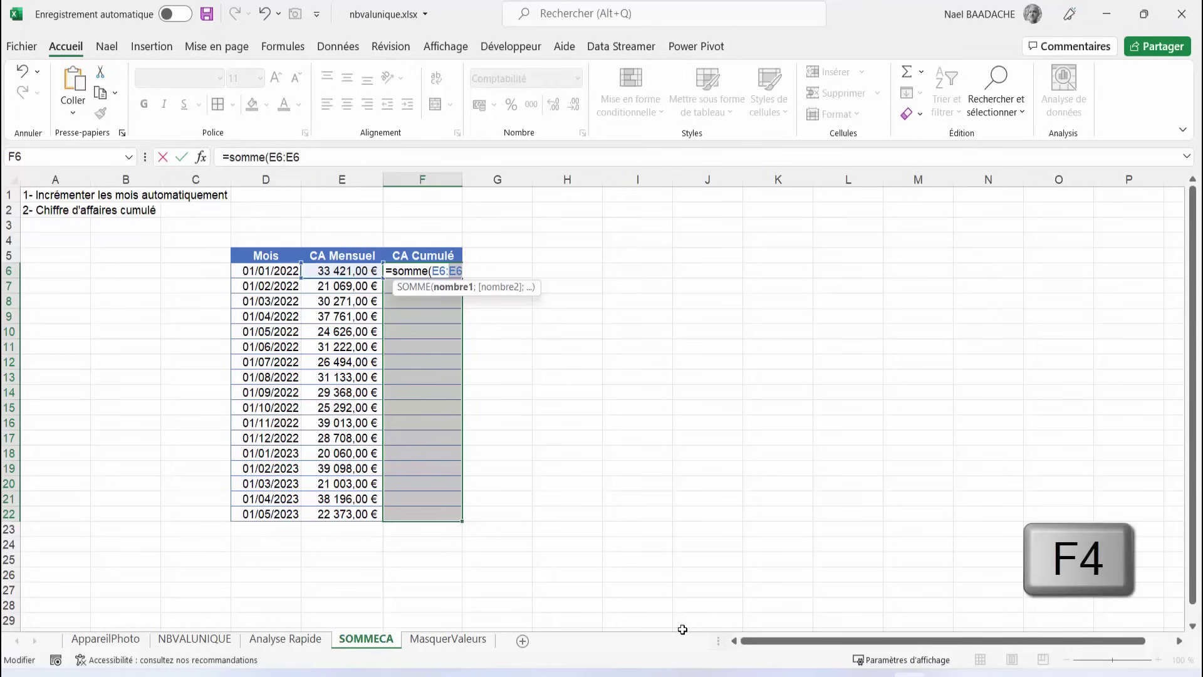
key("F4")
key("ctrl+Return")
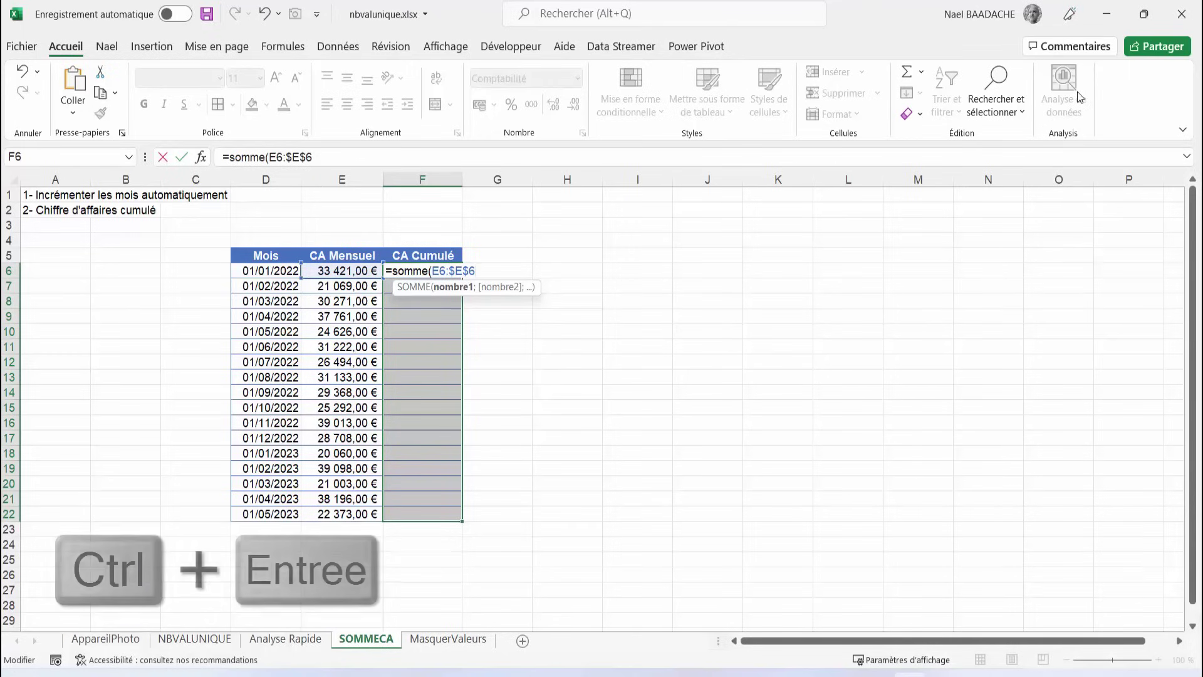
key("ctrl+Return")
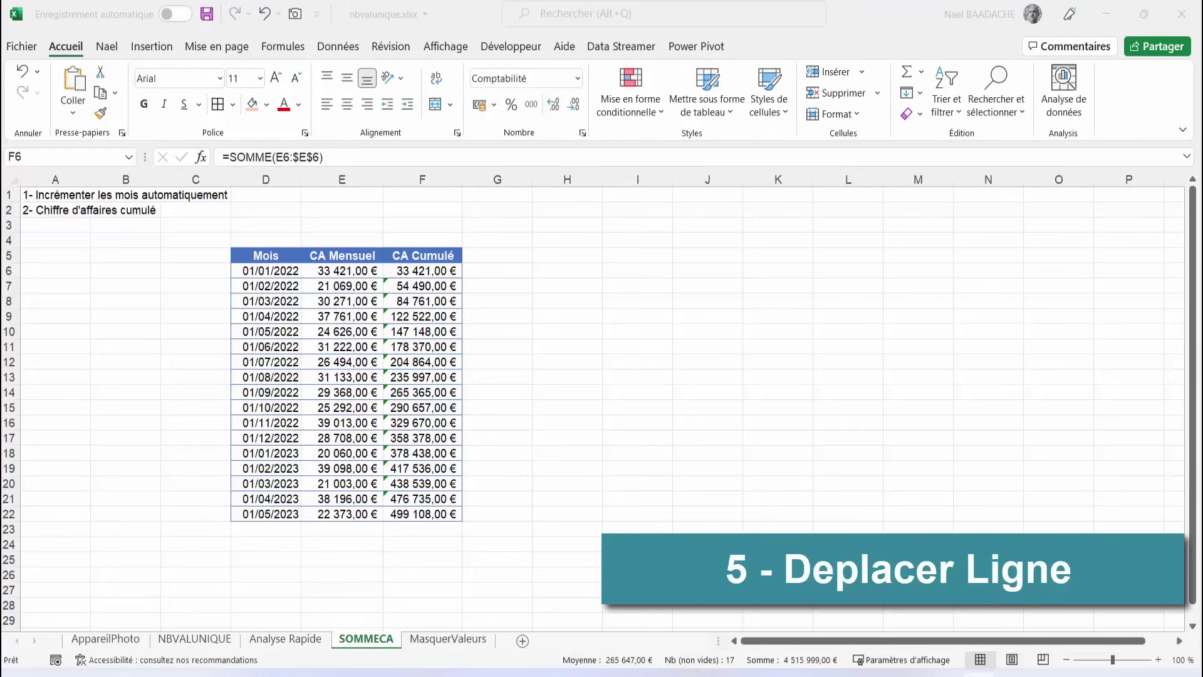
Color the text of the 01/05/2022 row (row 10) red
left_click(254, 333)
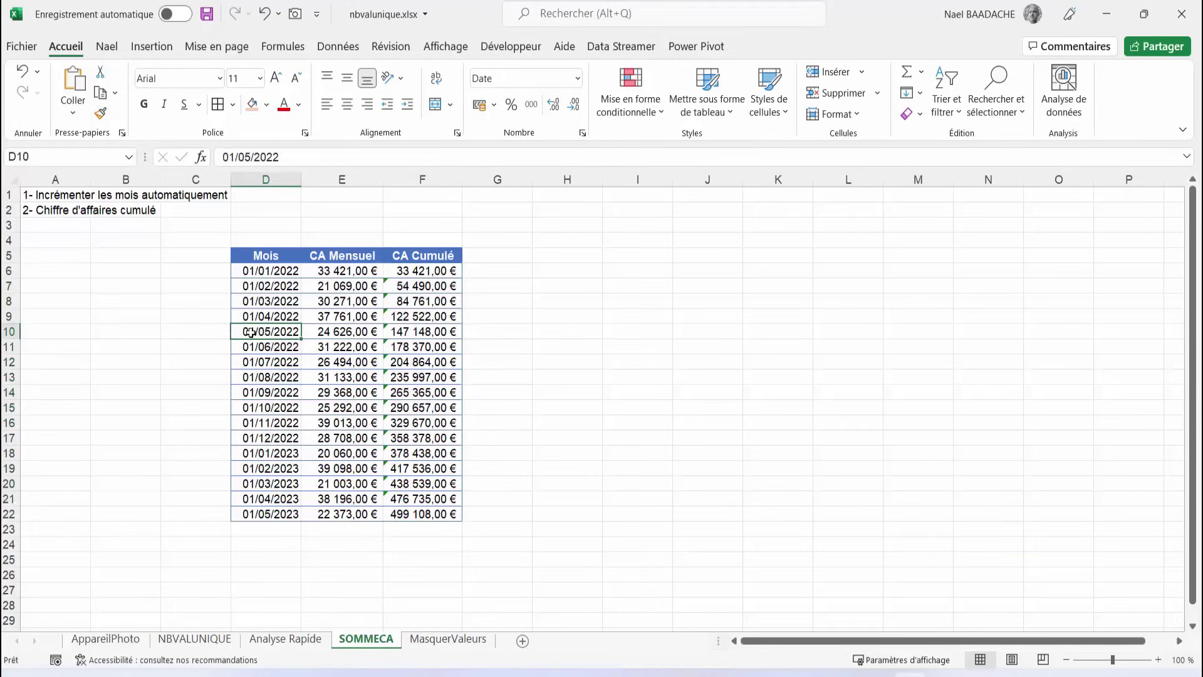
left_click(7, 331)
right_click(270, 331)
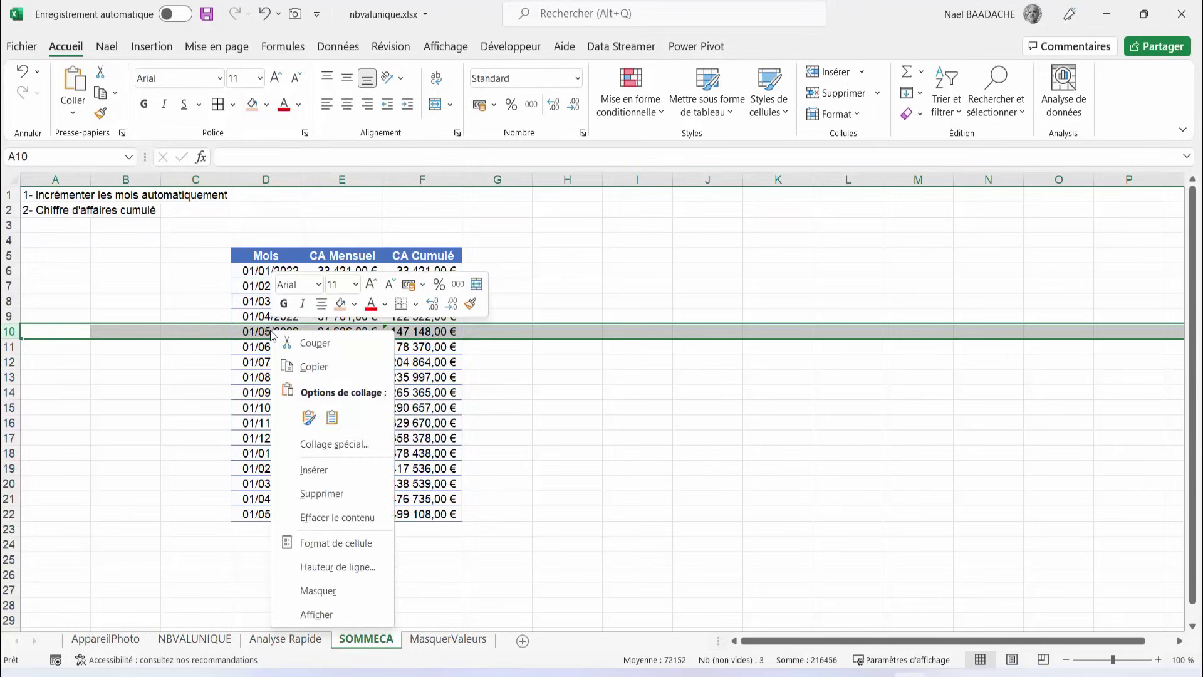
left_click(284, 104)
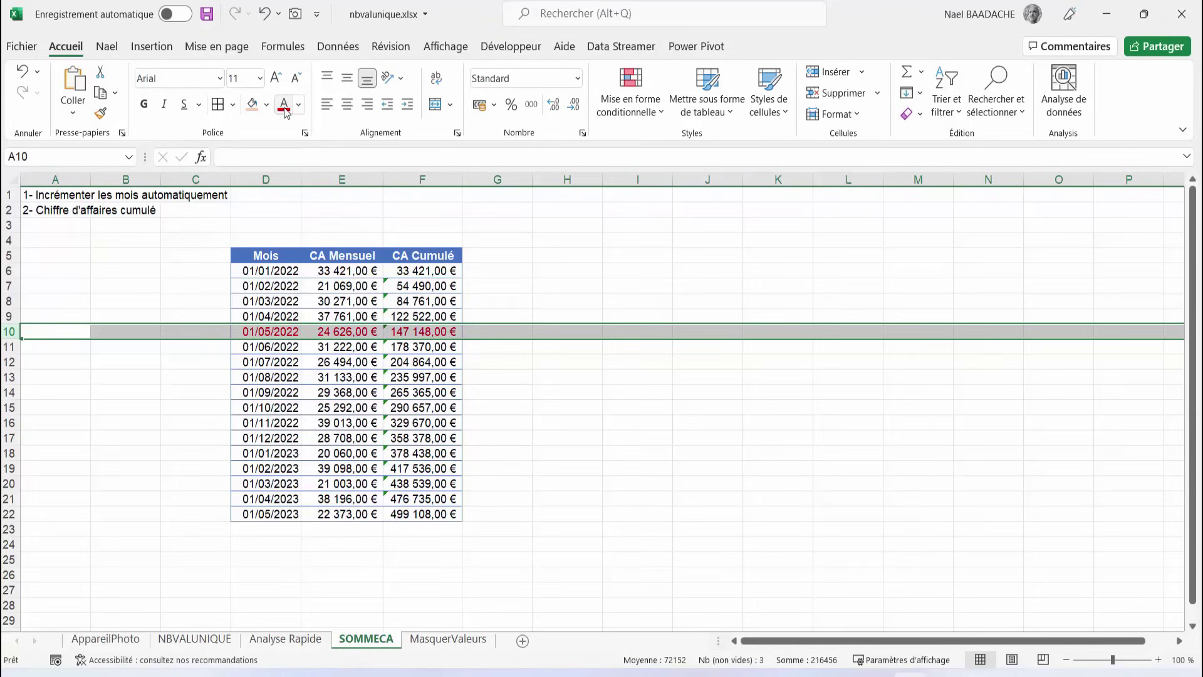
Move the 01/05/2022 row below the 01/06/2022 row so the cumulative totals recalculate
left_click(279, 330)
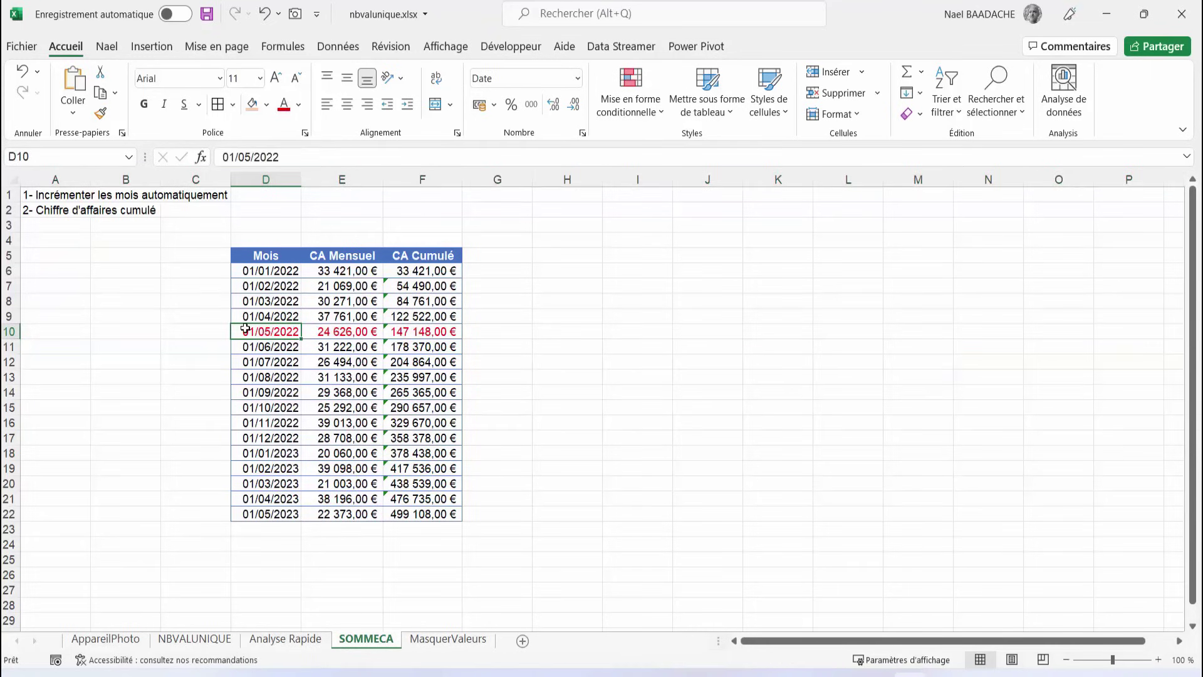
left_click_drag(245, 328, 403, 331)
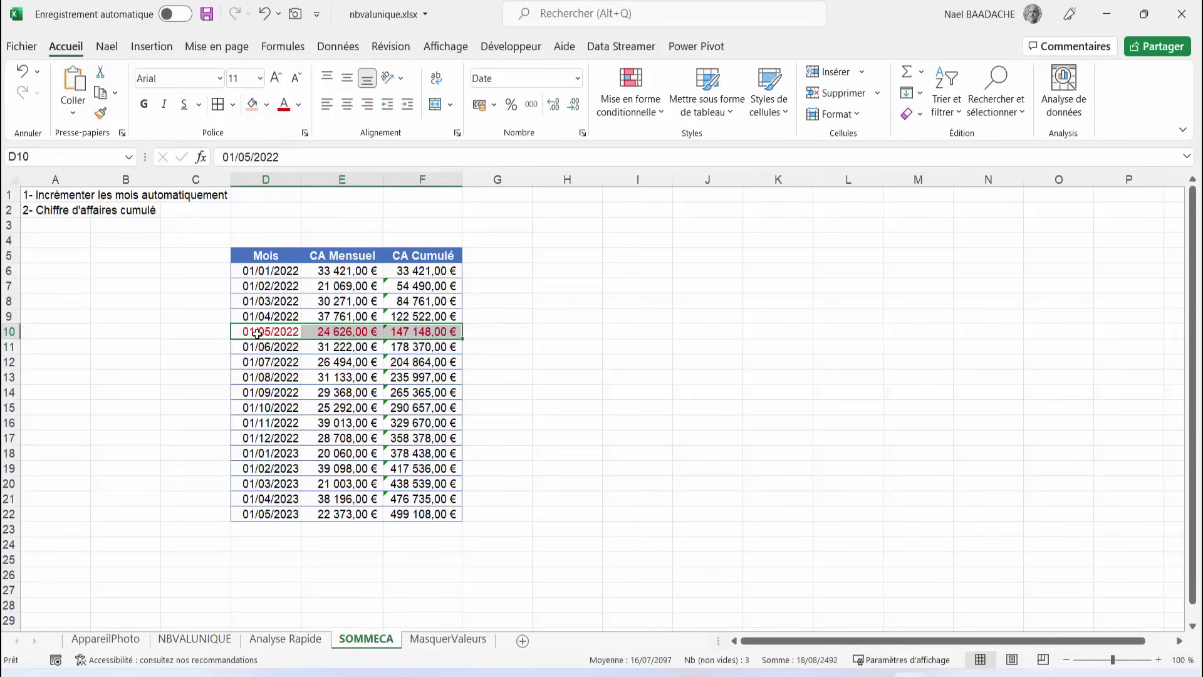
left_click(9, 331)
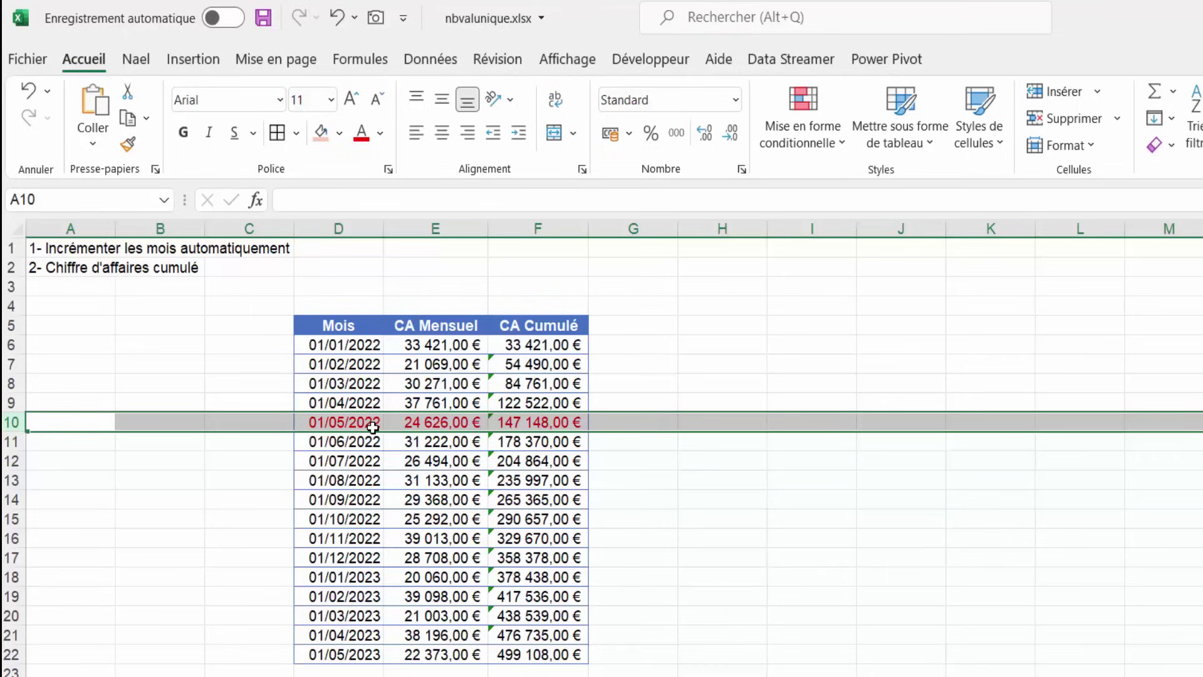
left_click_drag(374, 431, 369, 452)
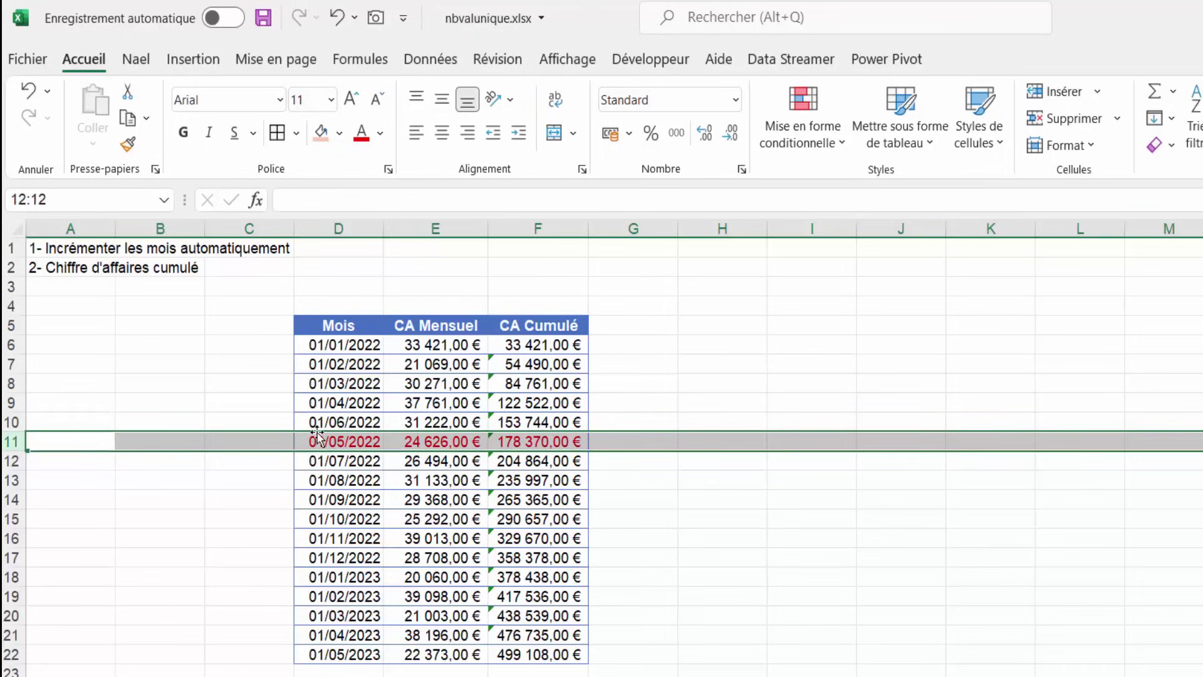
left_click(332, 423)
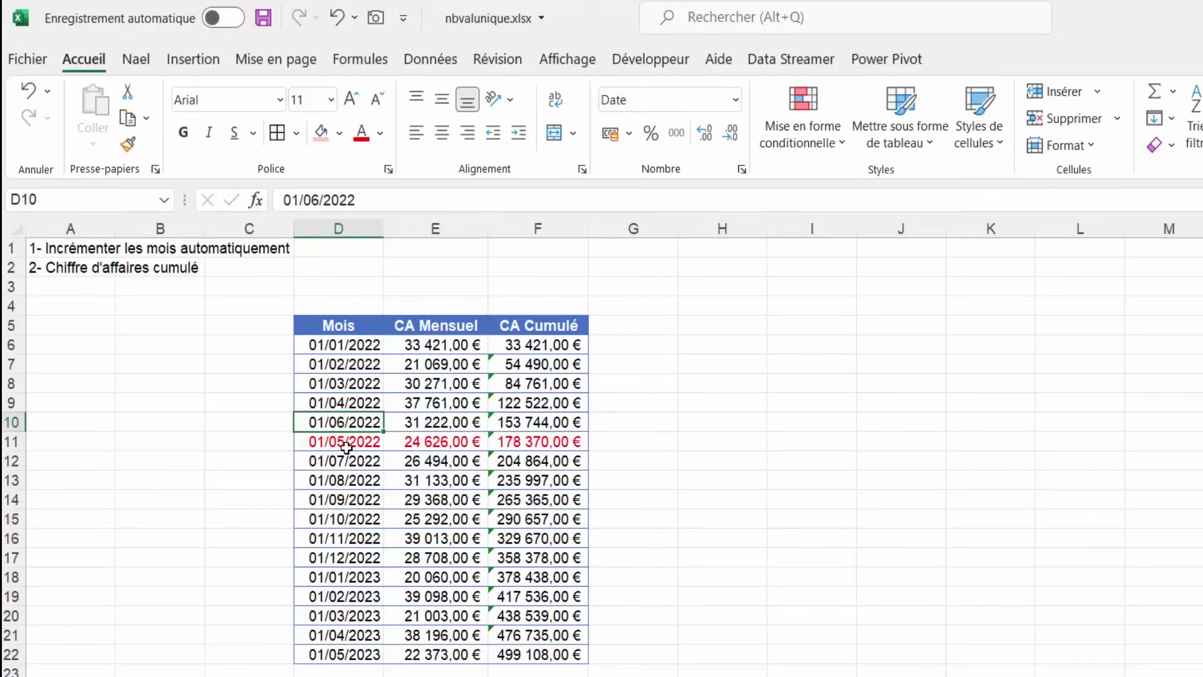
left_click(344, 445)
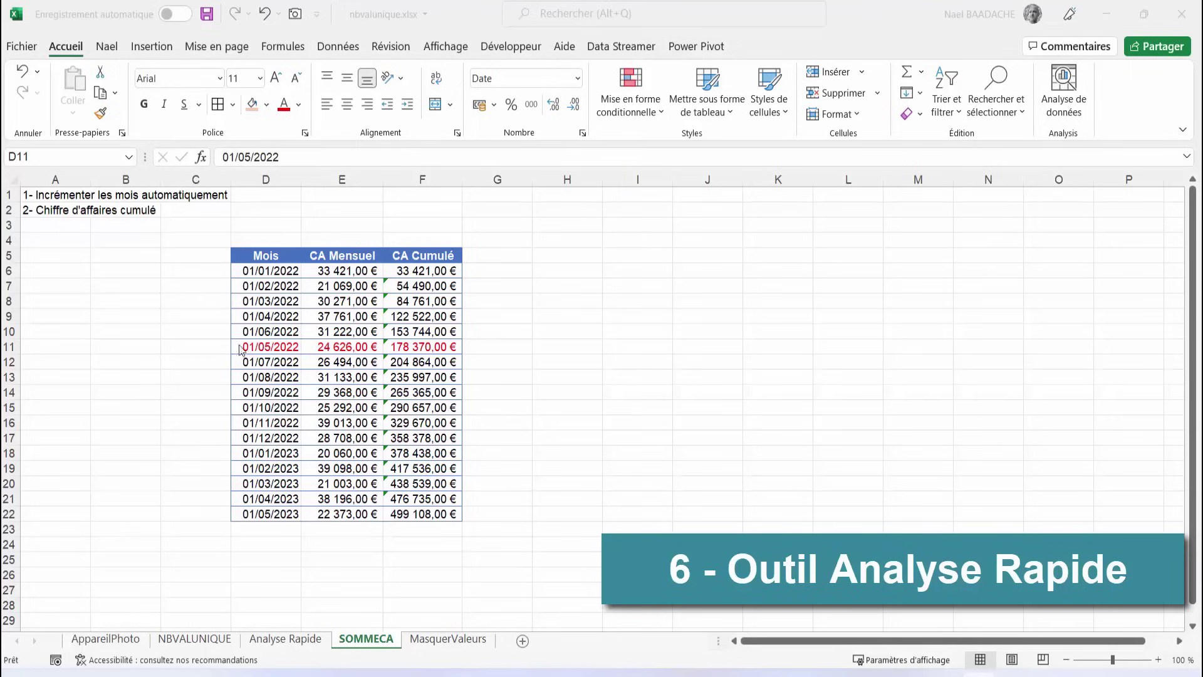
left_click(285, 639)
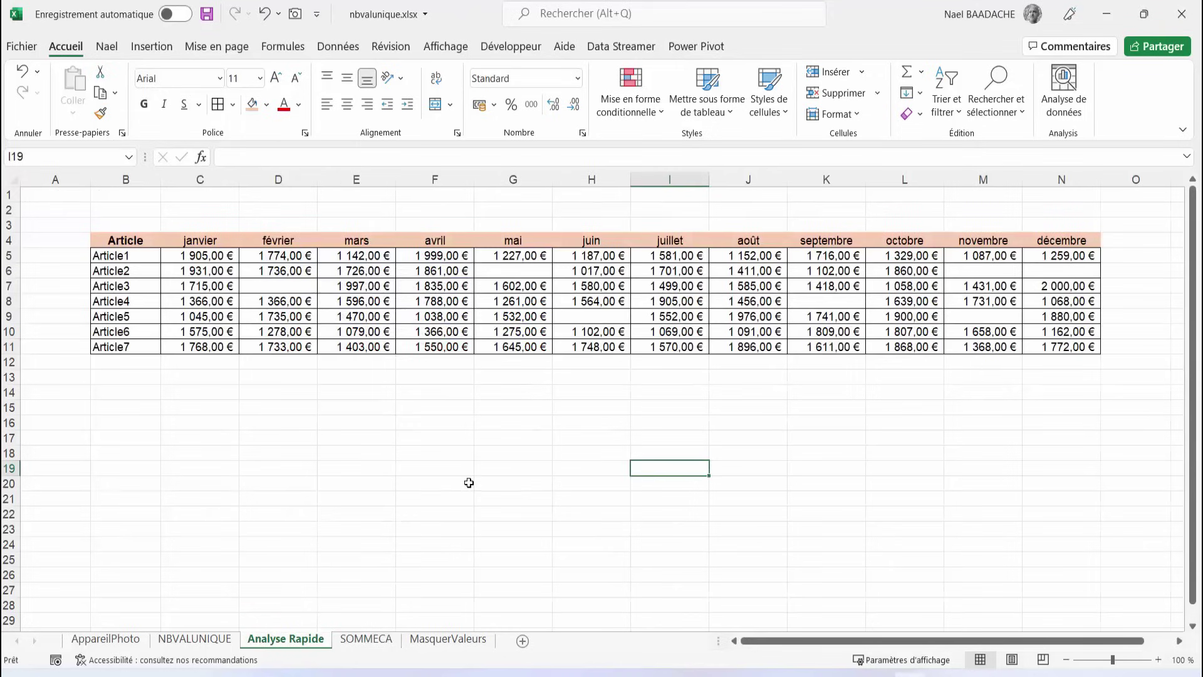
mouse_move(192, 255)
left_mouse_down()
mouse_move(1050, 320)
mouse_move(1053, 346)
left_mouse_up()
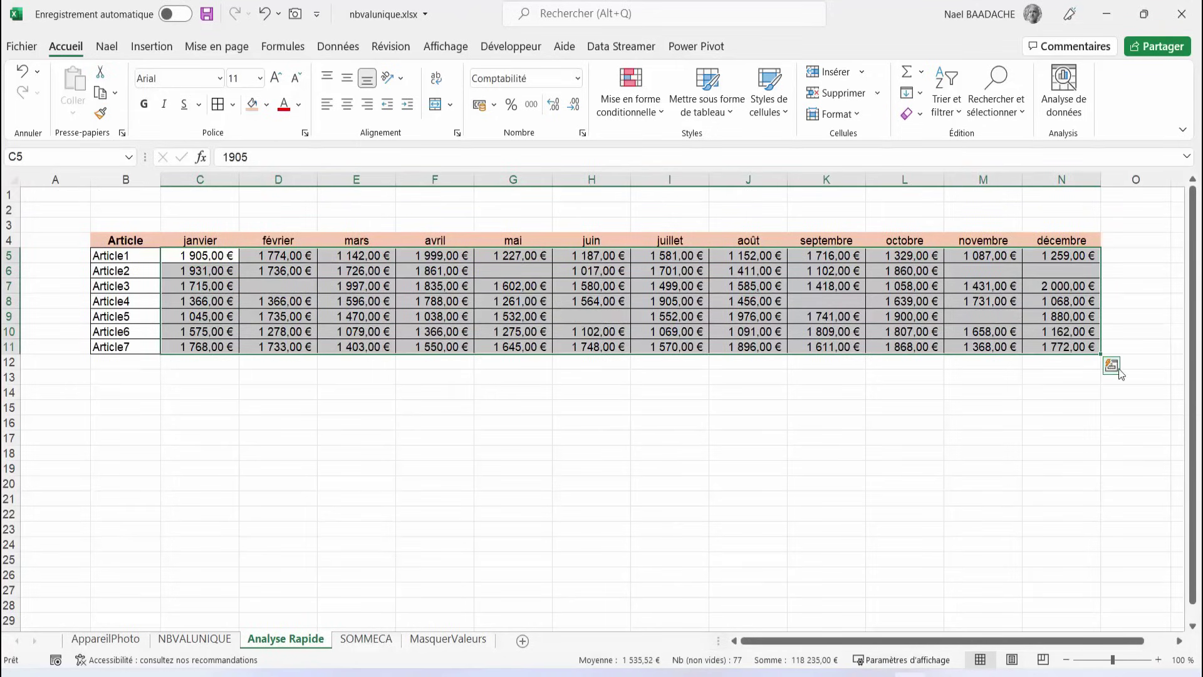
left_click(1116, 367)
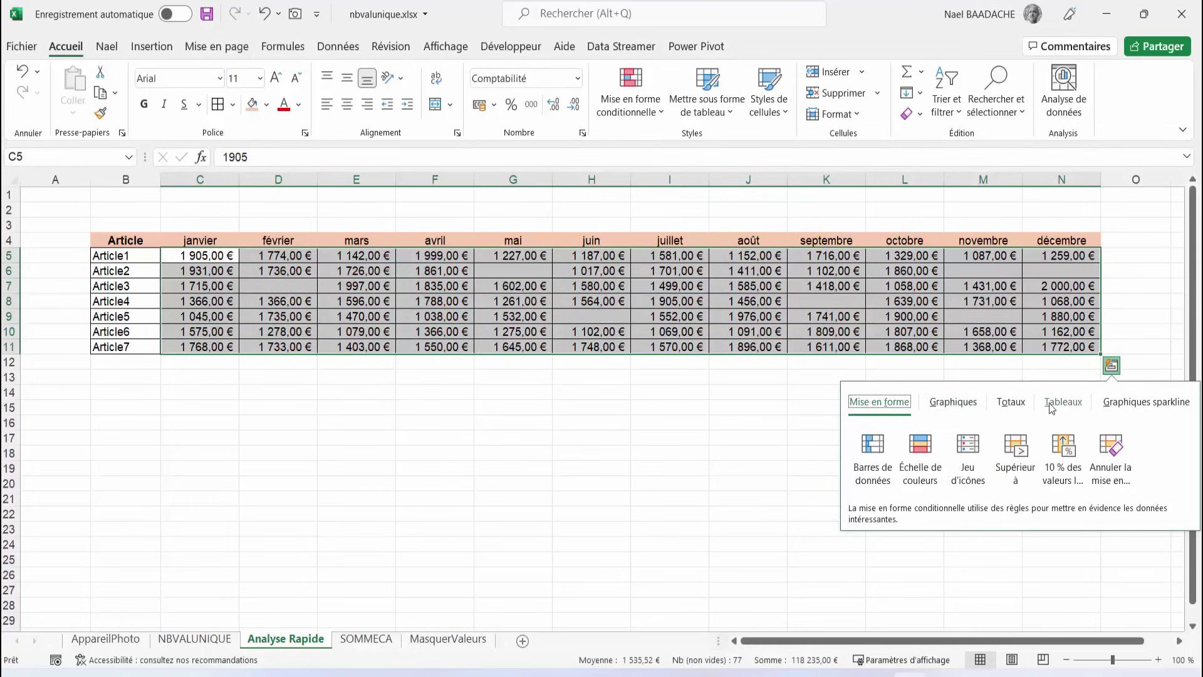
left_click(1137, 403)
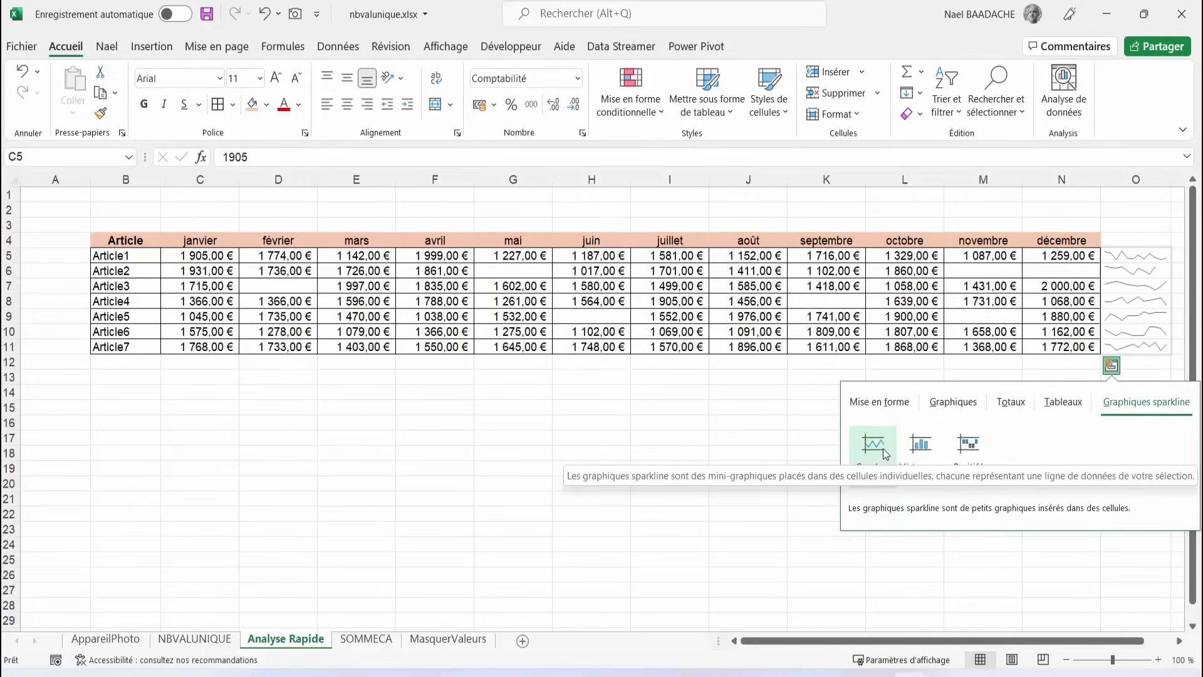
left_click(882, 457)
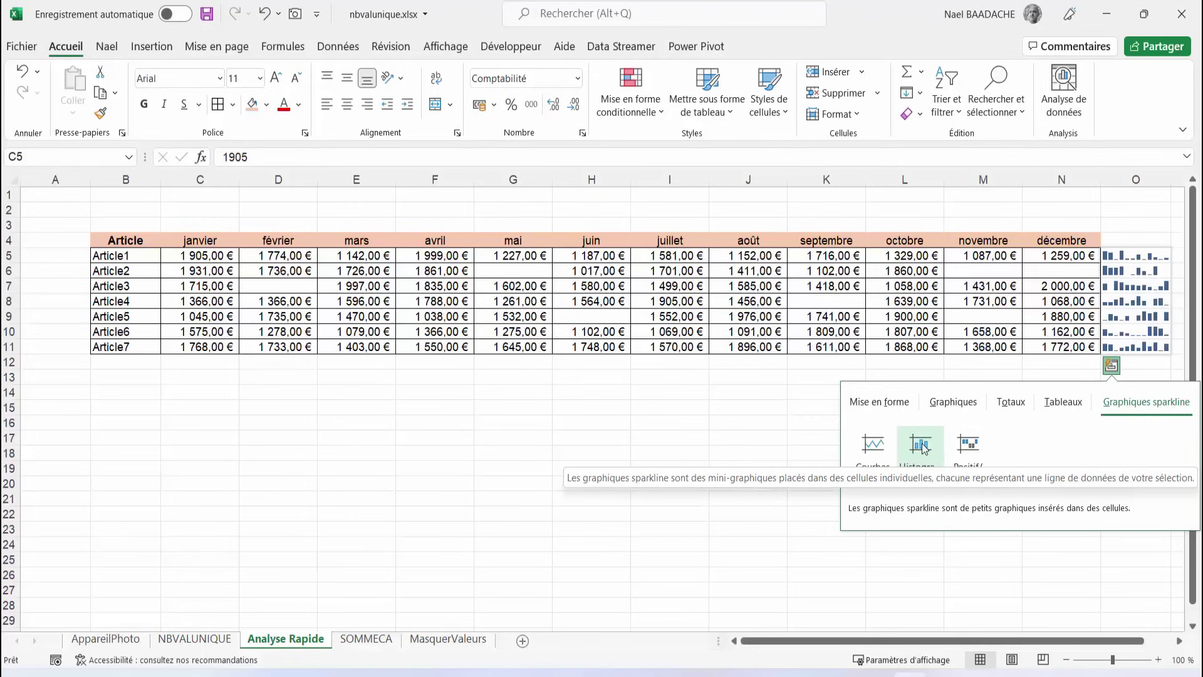
left_click(1018, 408)
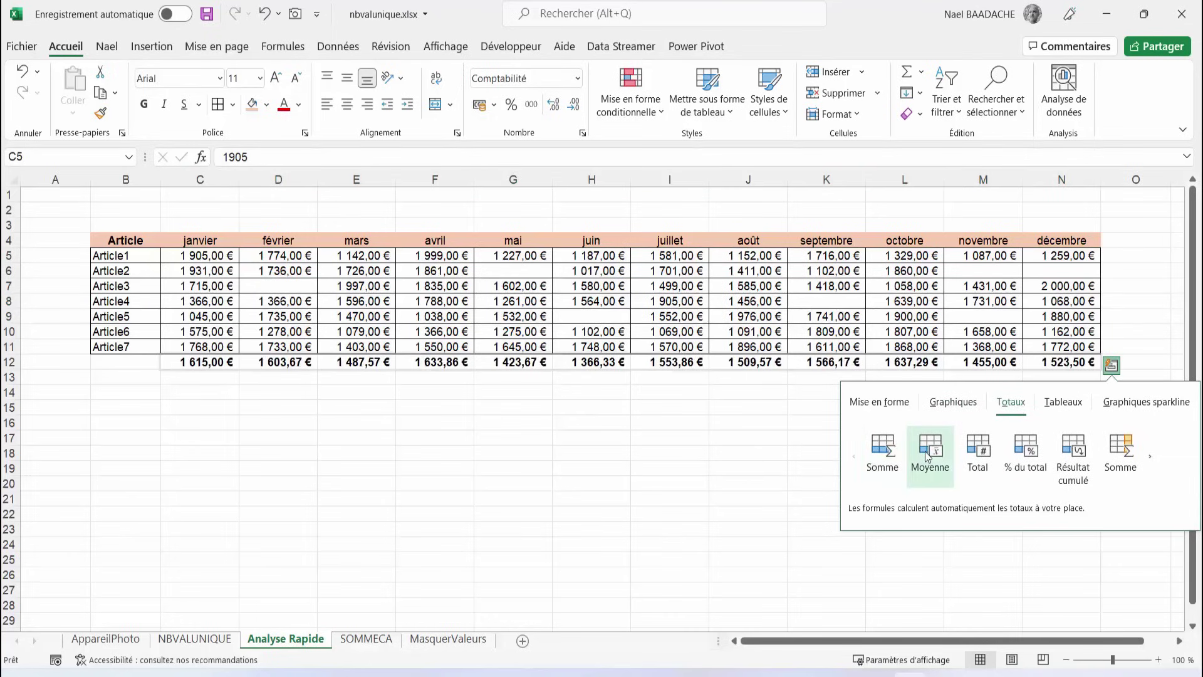
Dismiss the quick analysis options and select the monthly amounts range C5:N11
key("Escape")
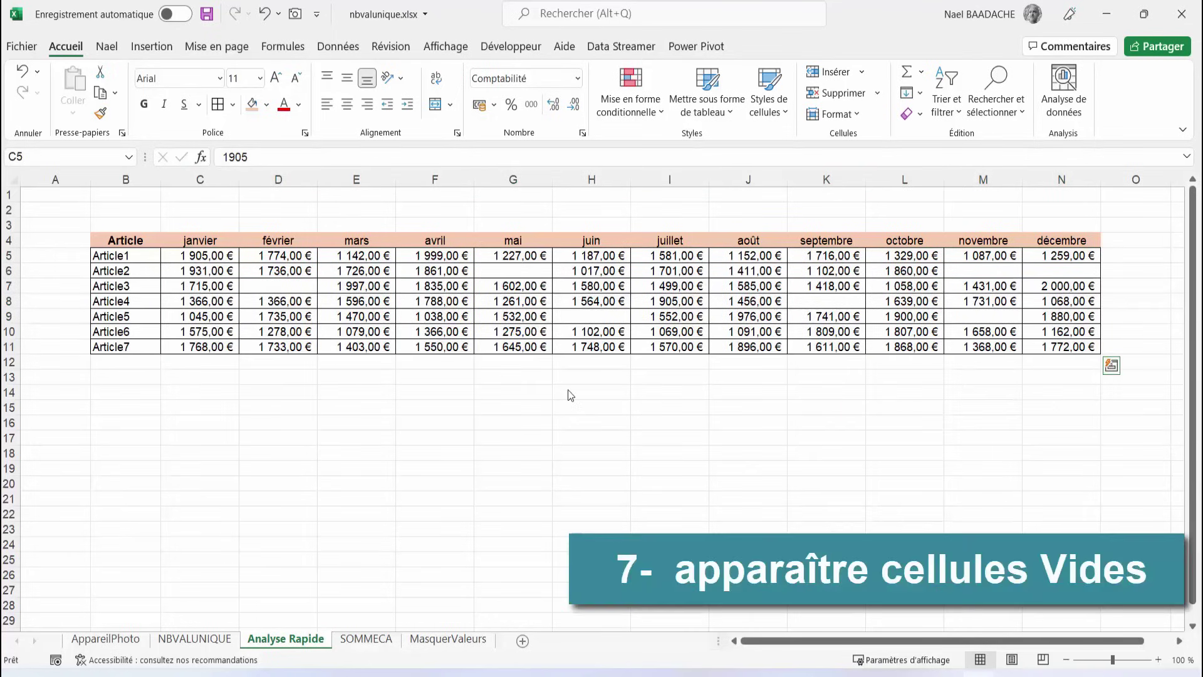
left_click(571, 346)
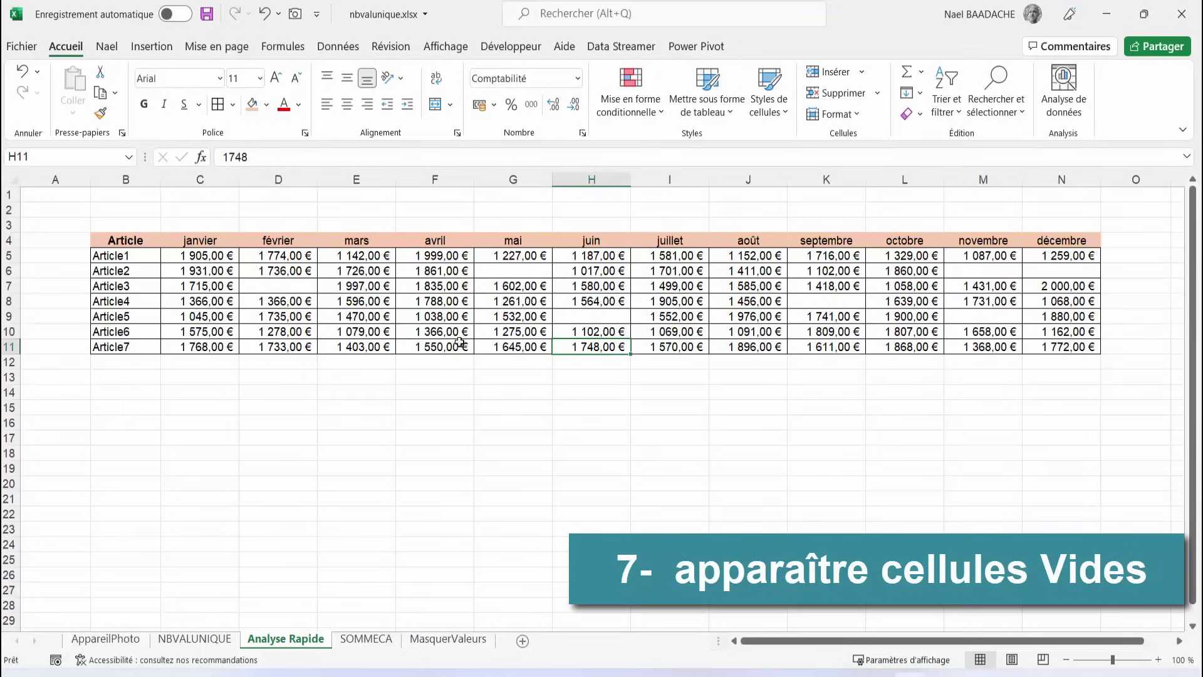
left_click(380, 332)
left_click_drag(195, 253, 1065, 346)
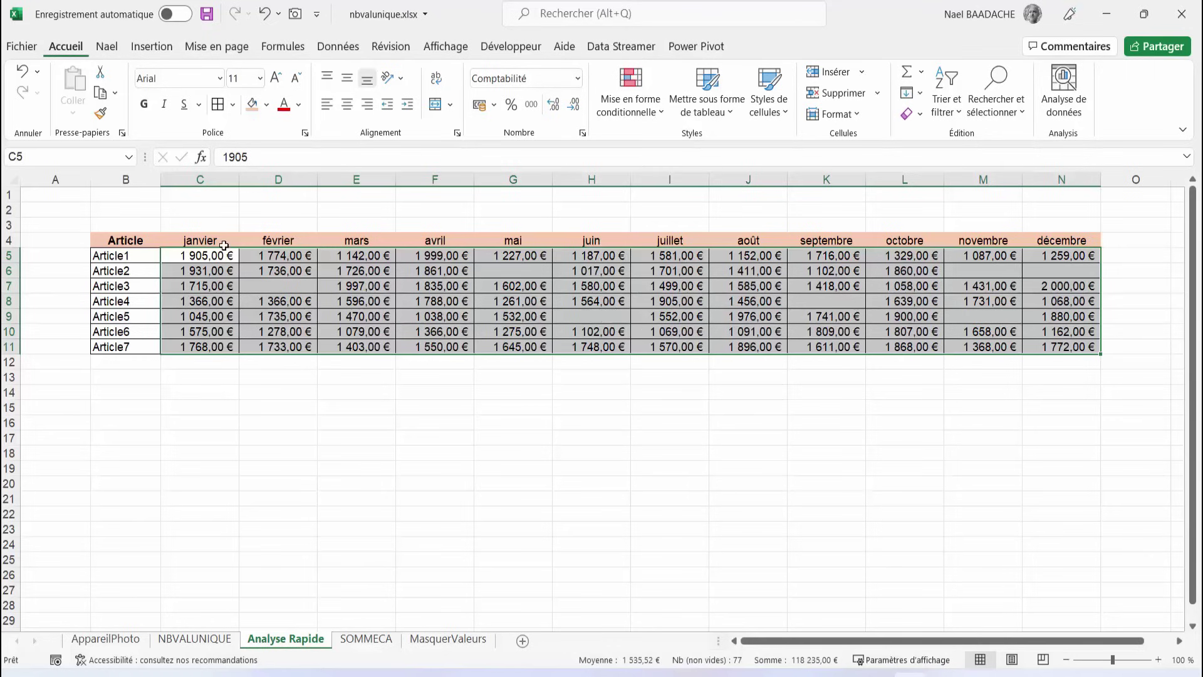
Select only the empty cells in the range with Sélectionner les cellules > Cellules vides
left_click(1018, 113)
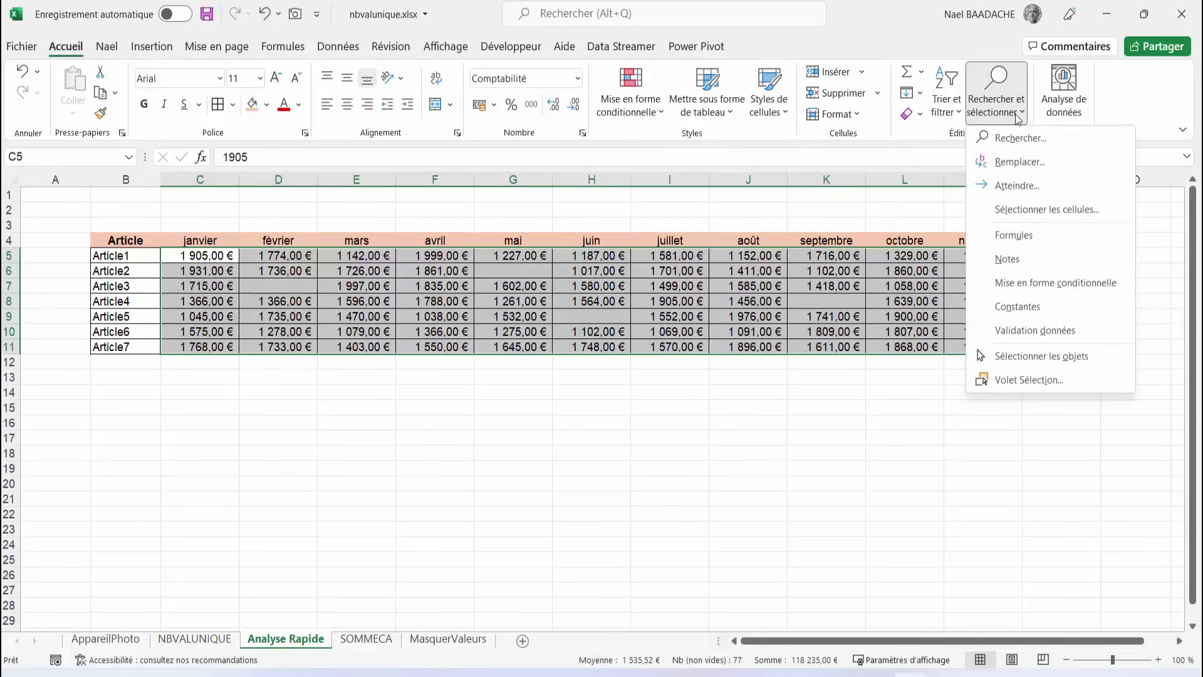
left_click(1031, 212)
left_click_drag(302, 132, 809, 288)
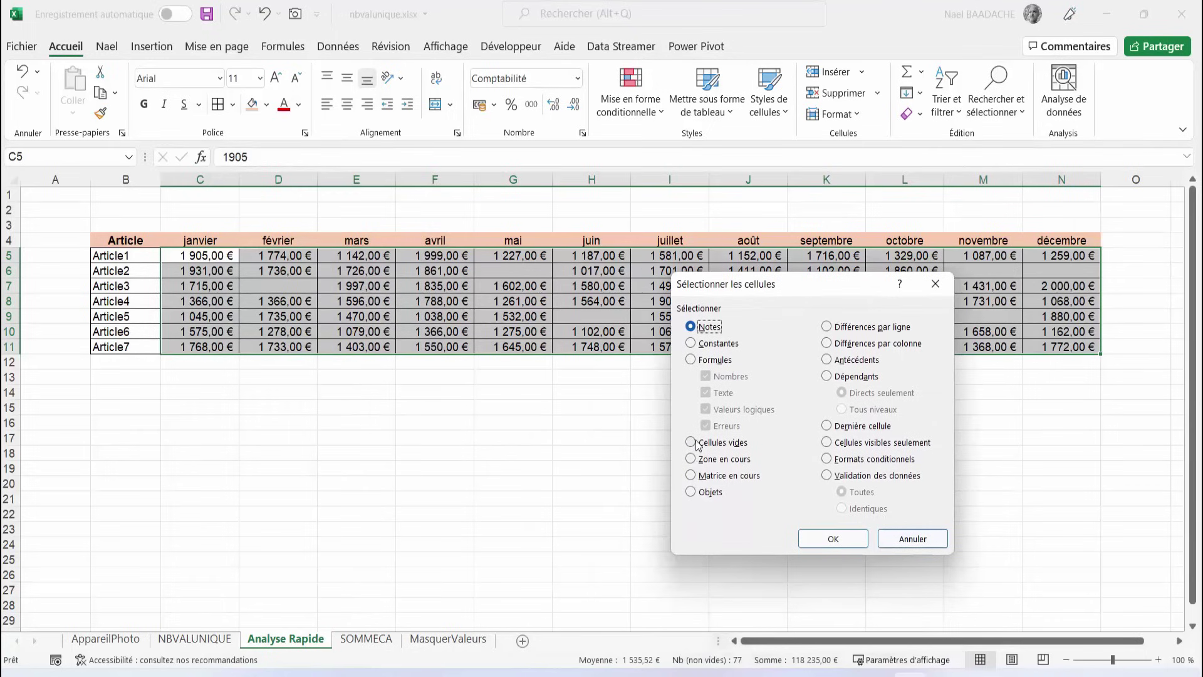
left_click(714, 442)
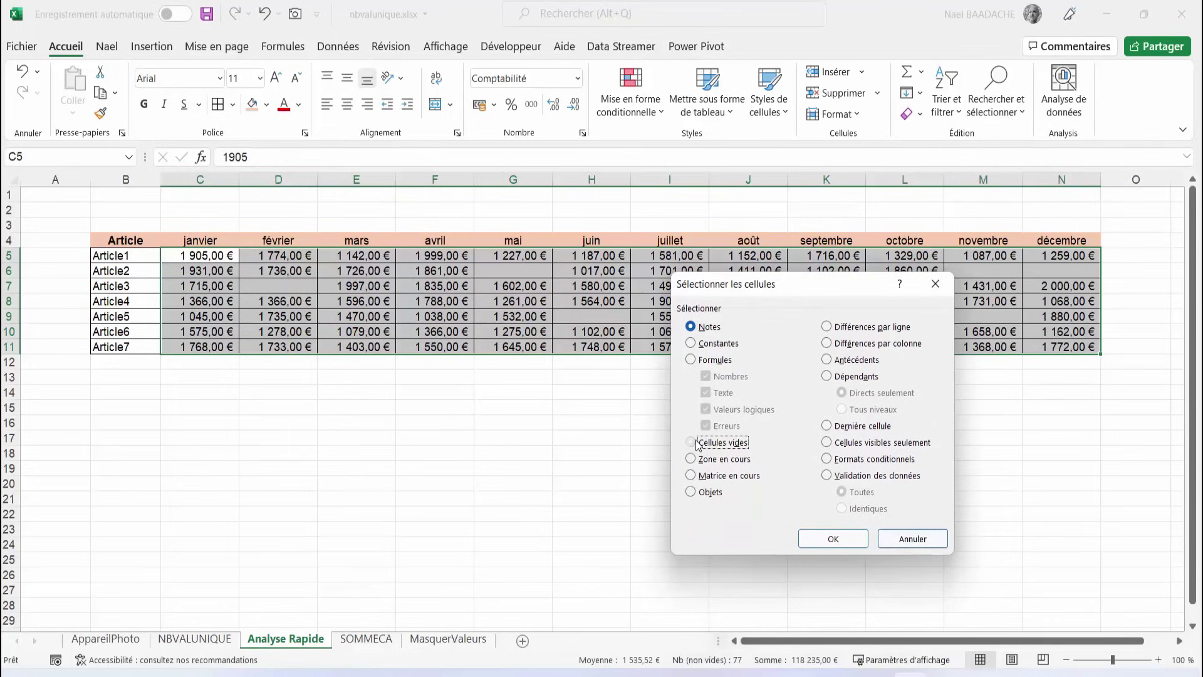
left_click(832, 540)
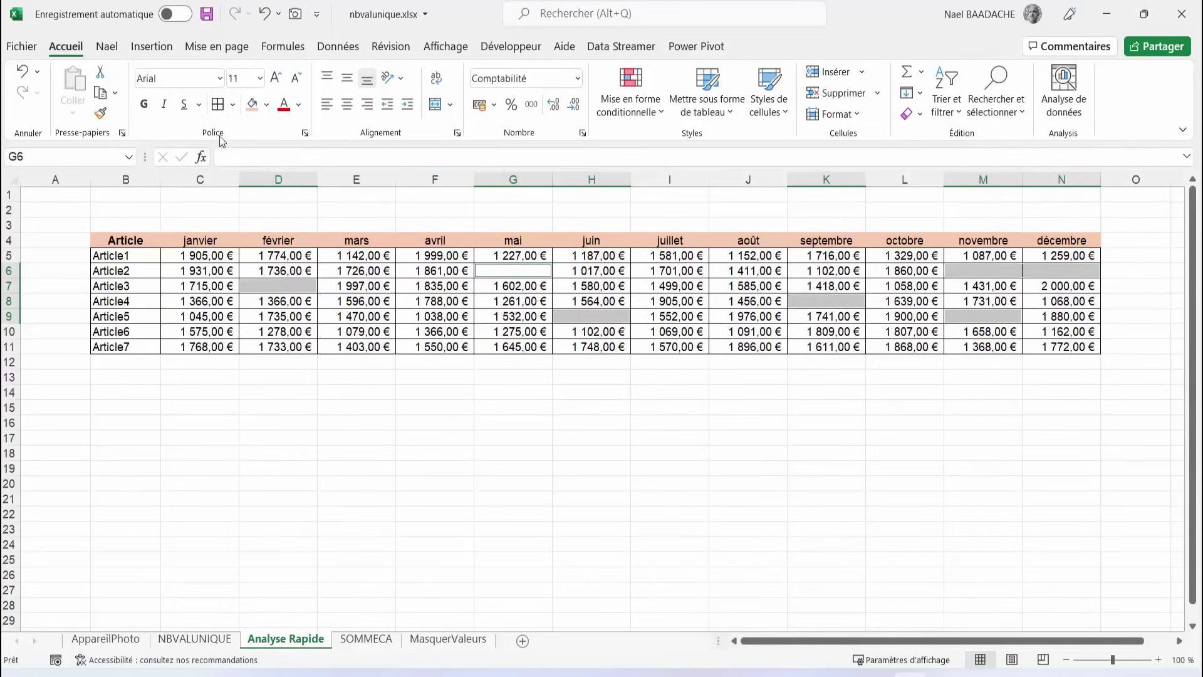
Fill the selected empty cells with red
left_click(267, 105)
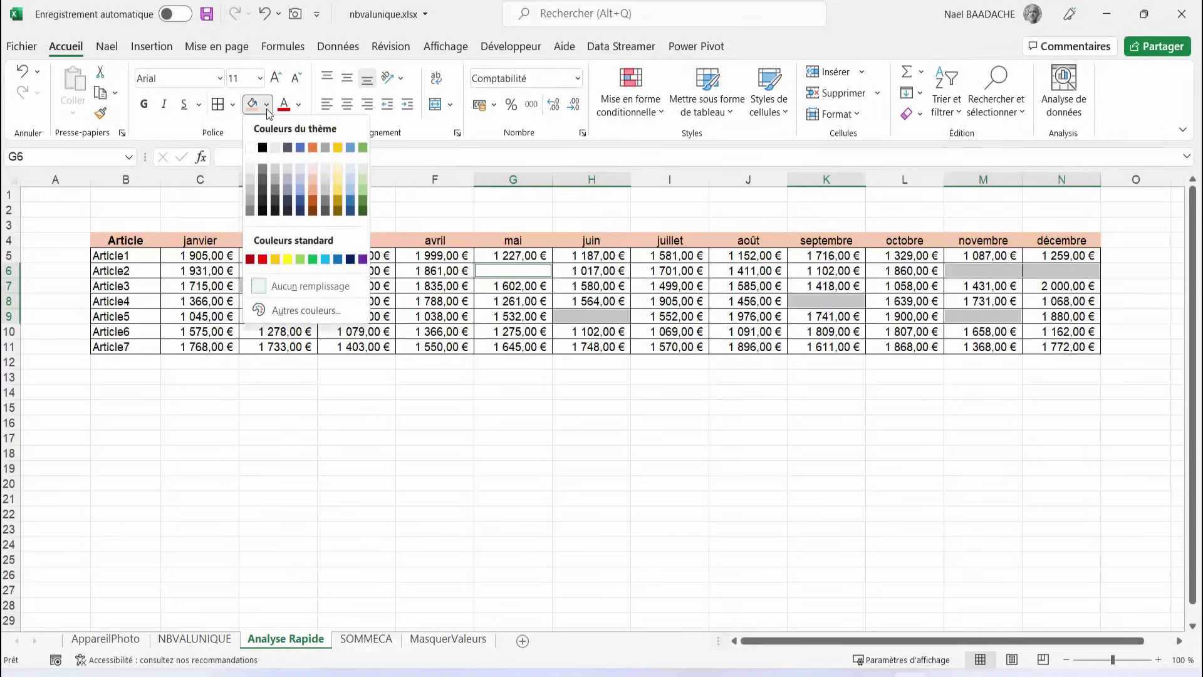
left_click(263, 260)
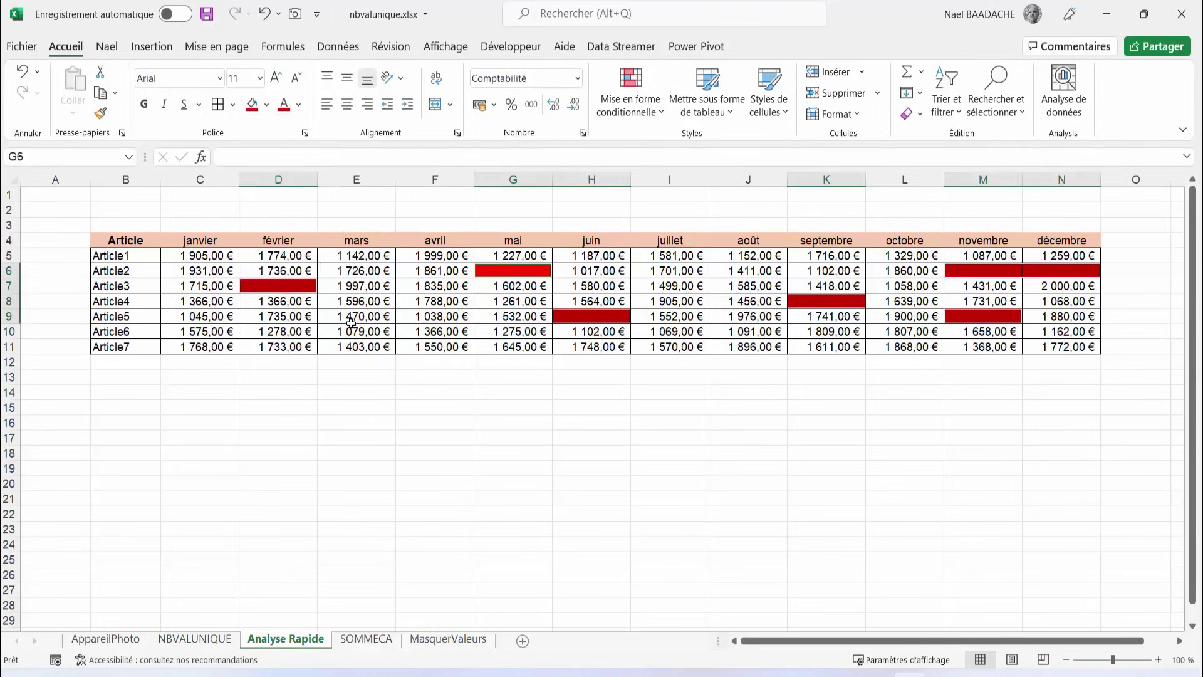
left_click(352, 321)
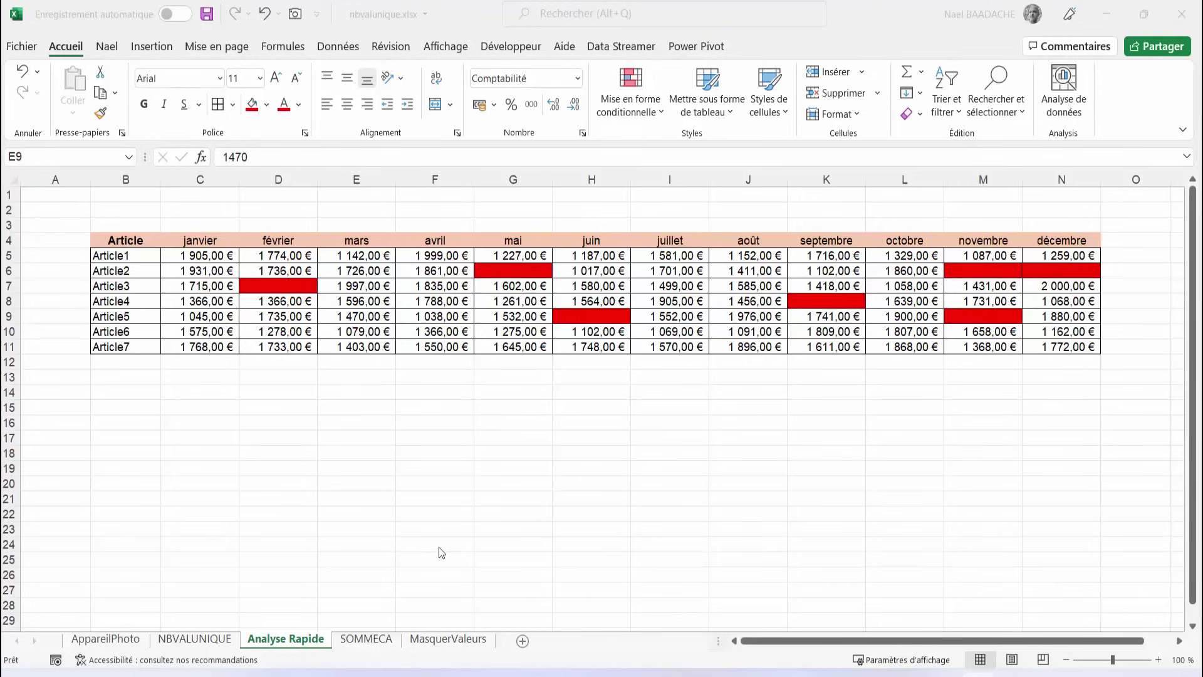
On the MasquerValeurs sheet, select the Prix unitaire values C4:C11
left_click(450, 639)
left_click_drag(235, 251, 237, 353)
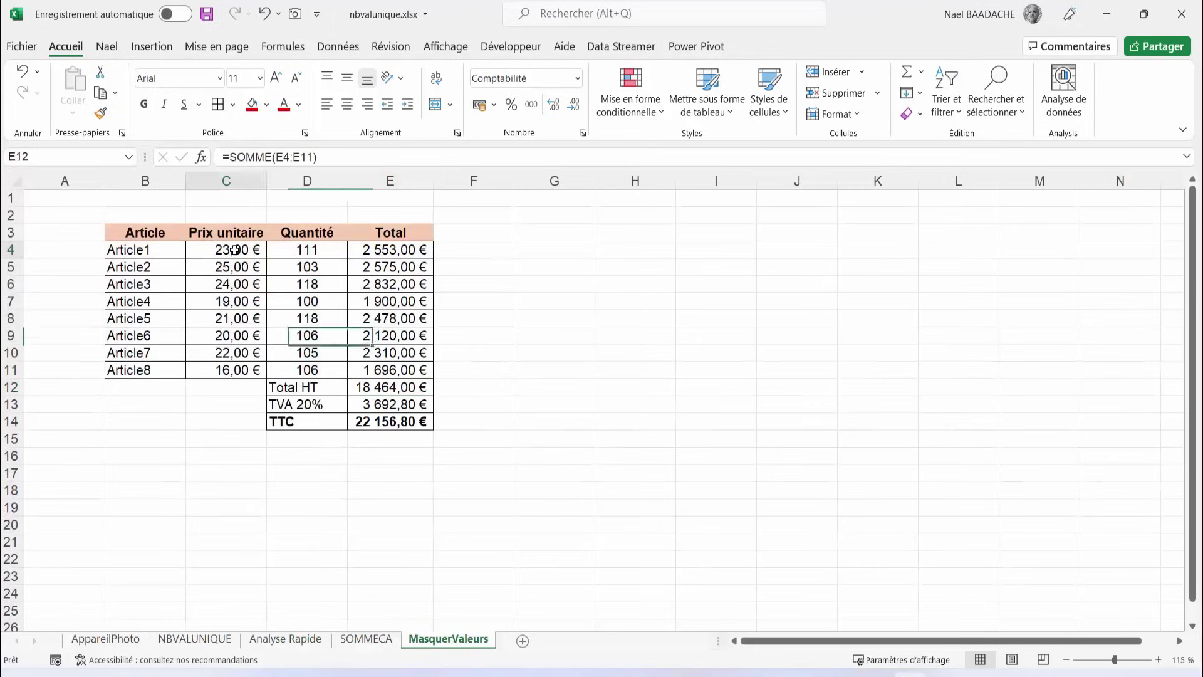
left_click_drag(134, 258, 134, 318)
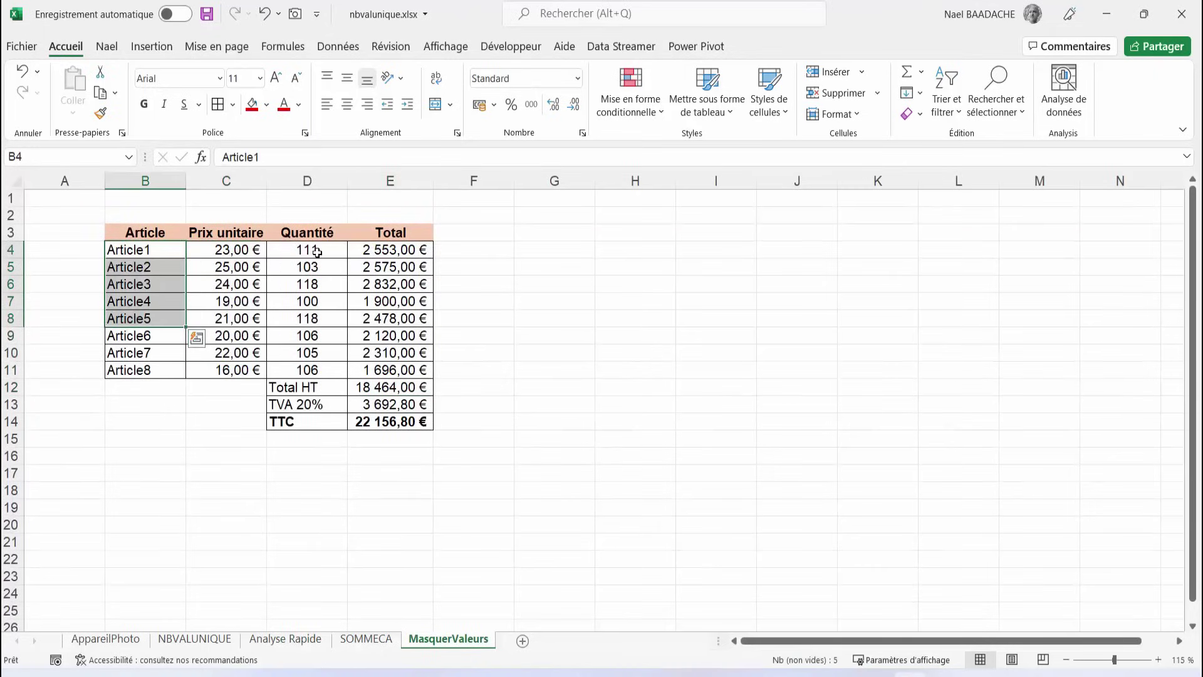
left_click_drag(318, 252, 311, 336)
left_click_drag(394, 251, 393, 336)
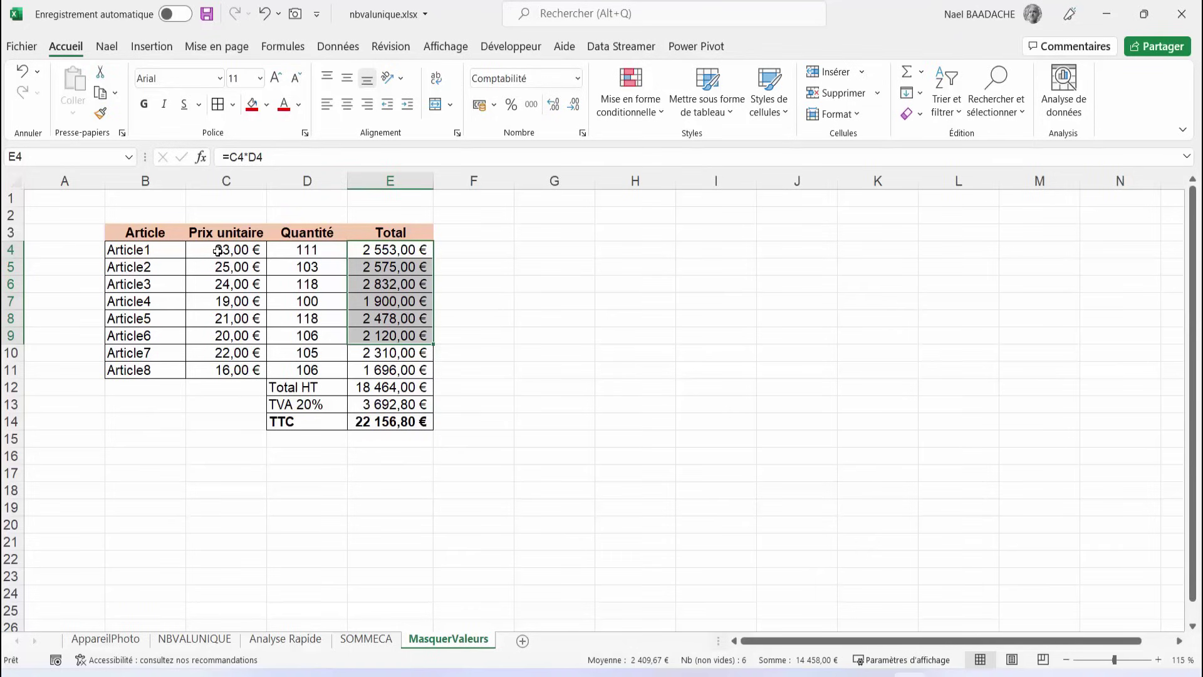
left_click_drag(217, 250, 224, 342)
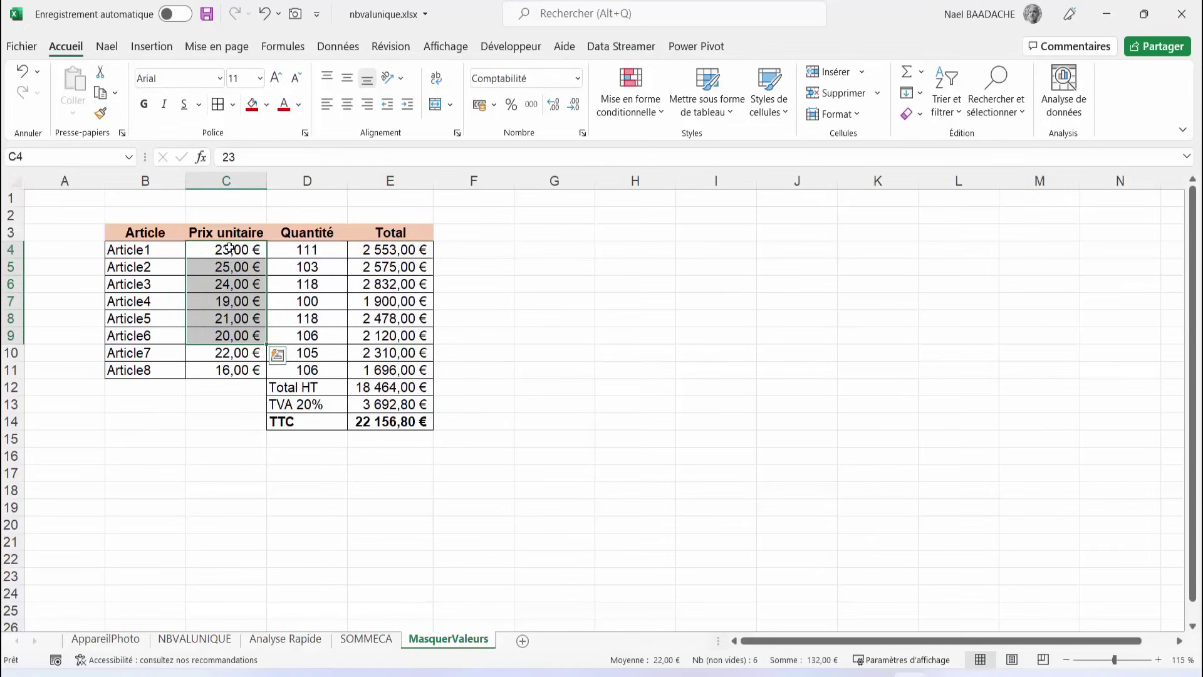
left_click_drag(230, 249, 226, 372)
In Format de cellule, replace the Personnalisée type code with ;;;
right_click(230, 349)
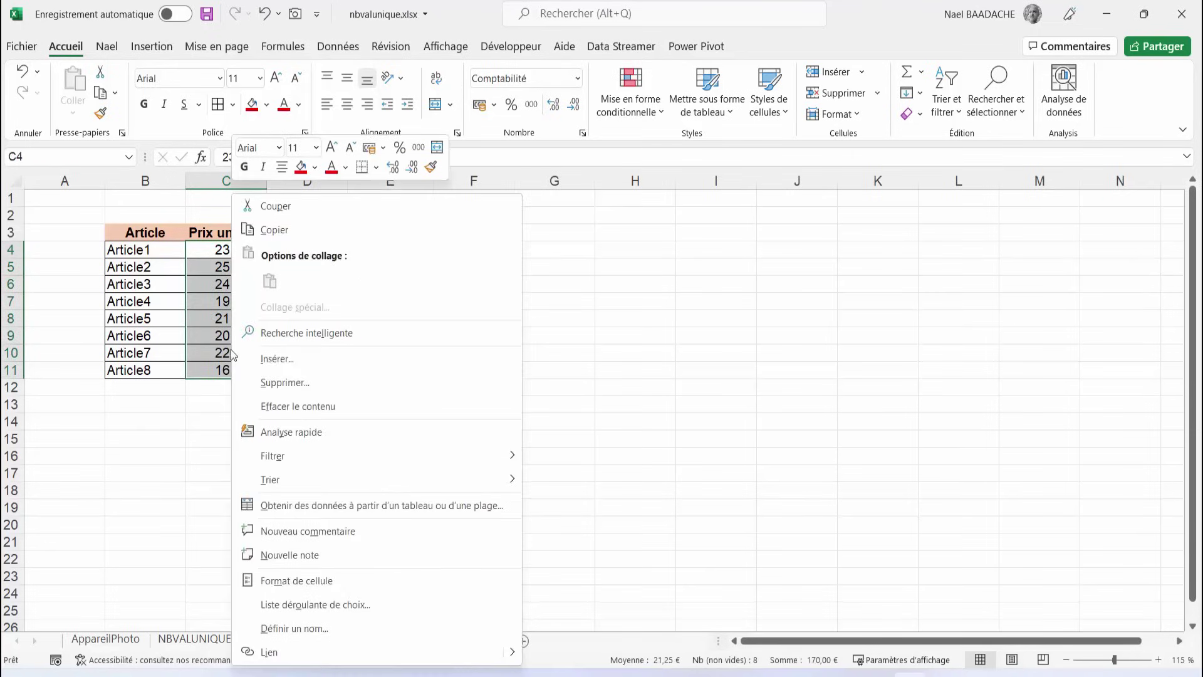
left_click(321, 585)
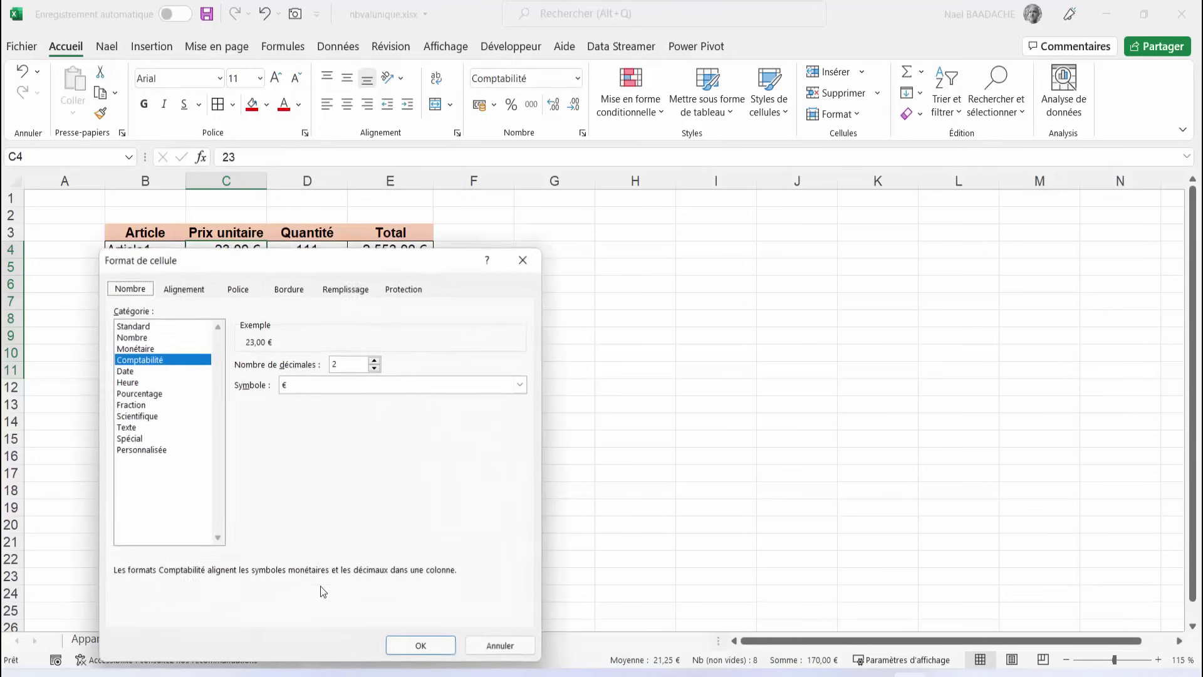
left_click_drag(355, 270, 727, 108)
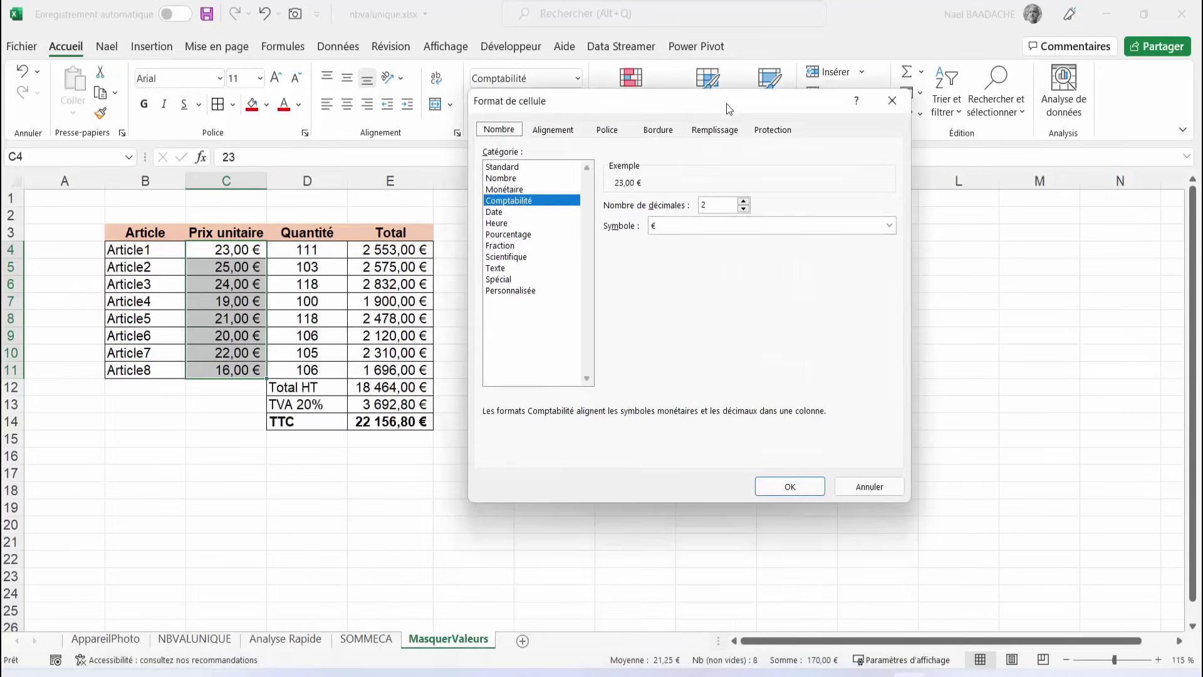
left_click(519, 289)
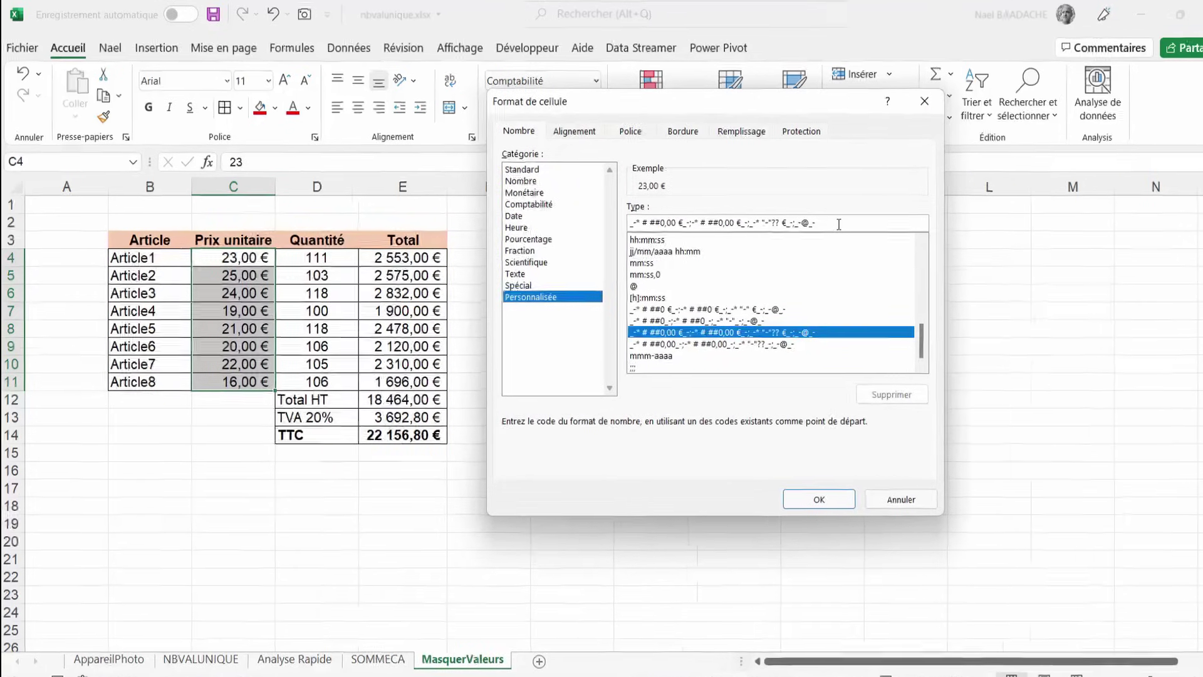
left_click_drag(792, 216, 573, 217)
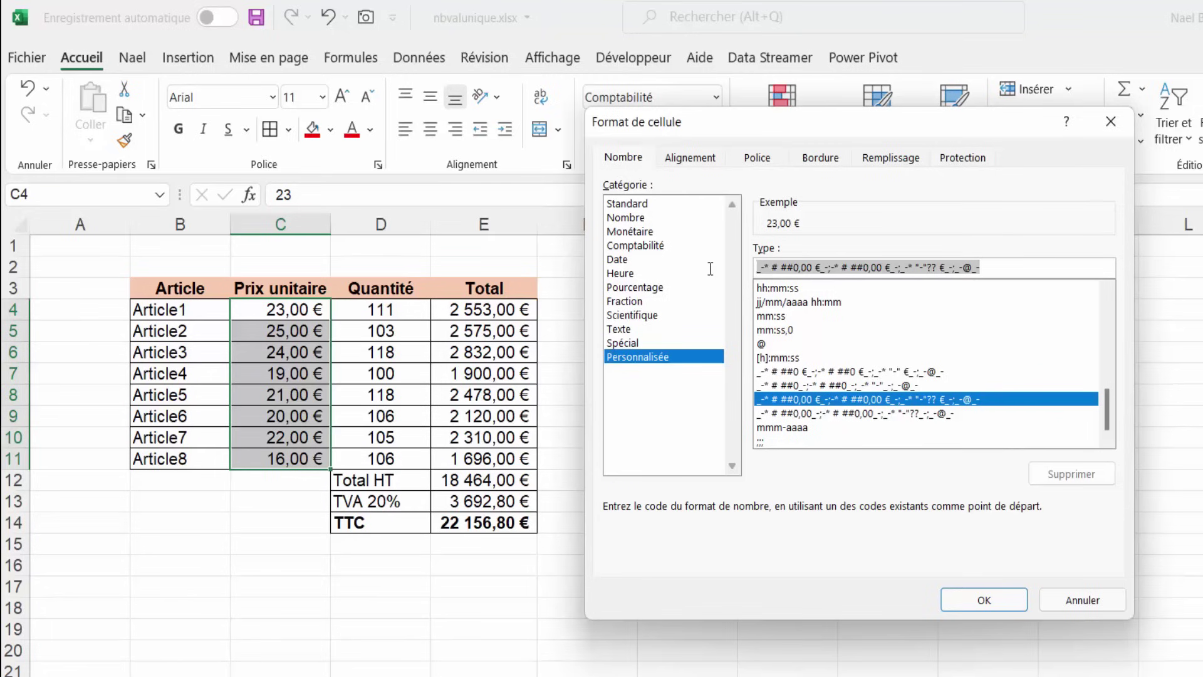
type(";;;")
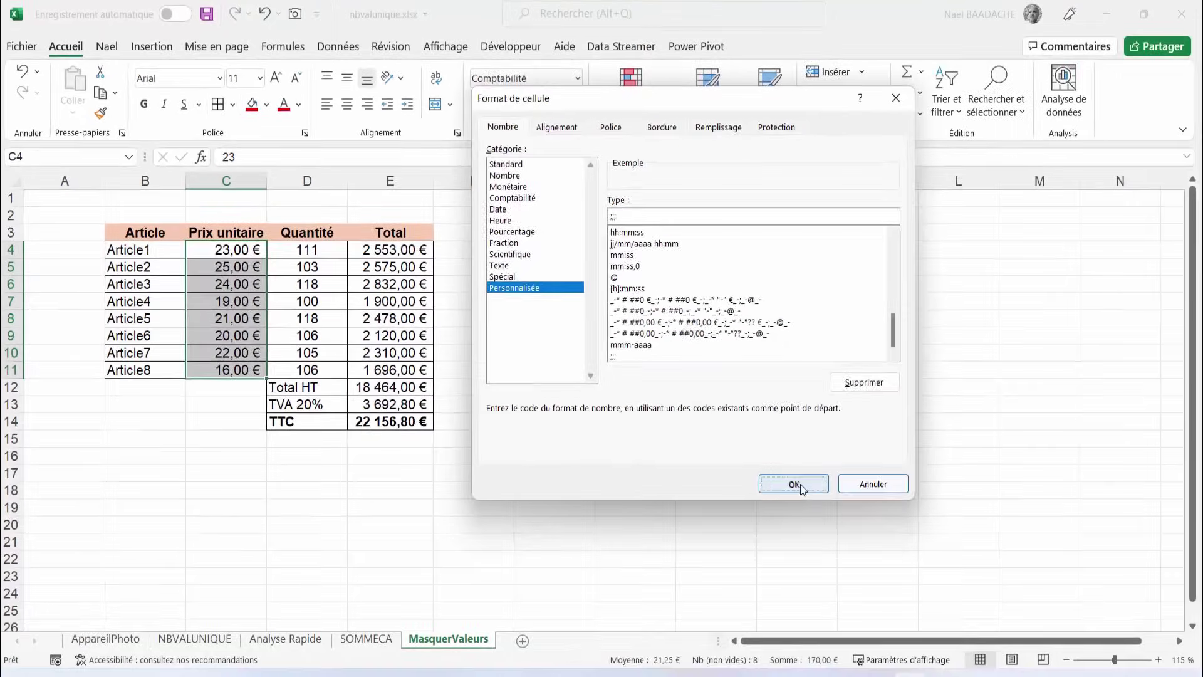
Apply the ;;; format to hide the unit prices, then set Article1's quantity in D4 to 200
left_click(800, 484)
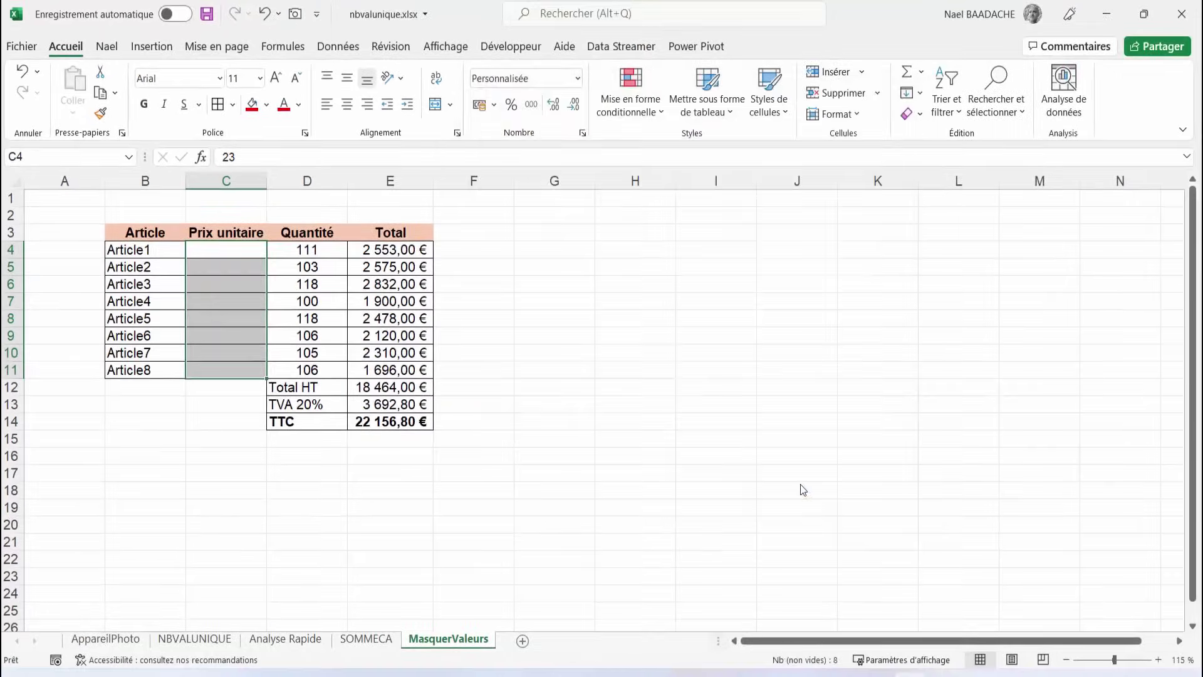
left_click(315, 251)
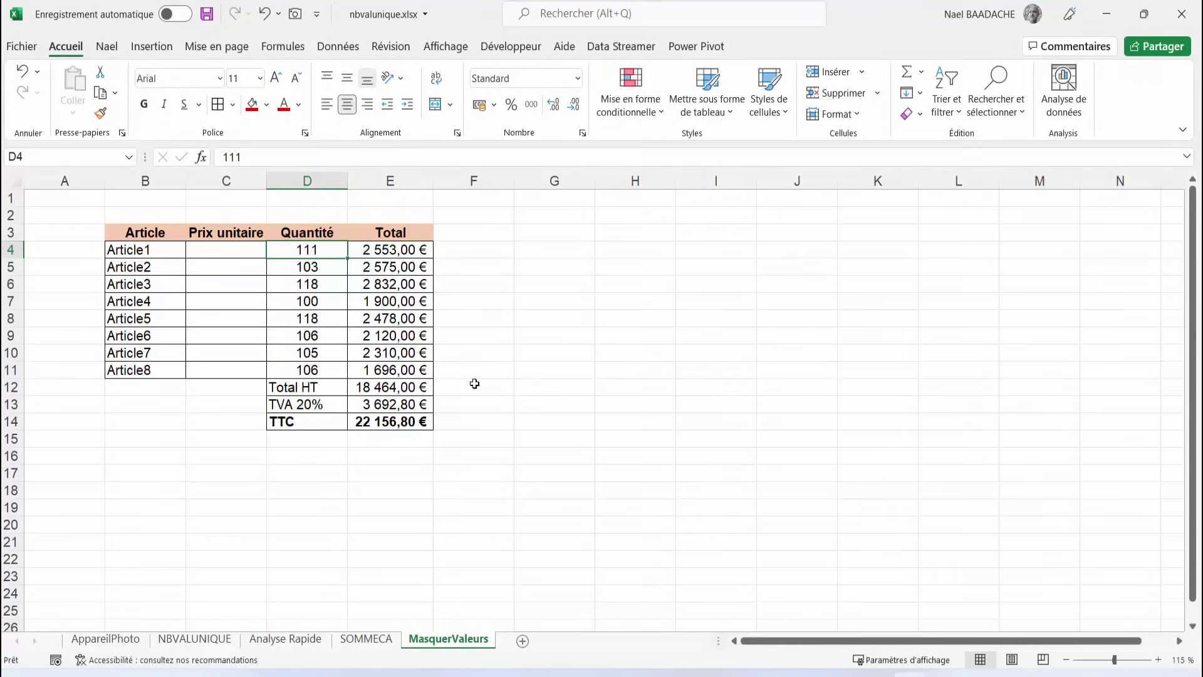
key("BackSpace")
key("BackSpace")
key("BackSpace")
type("200")
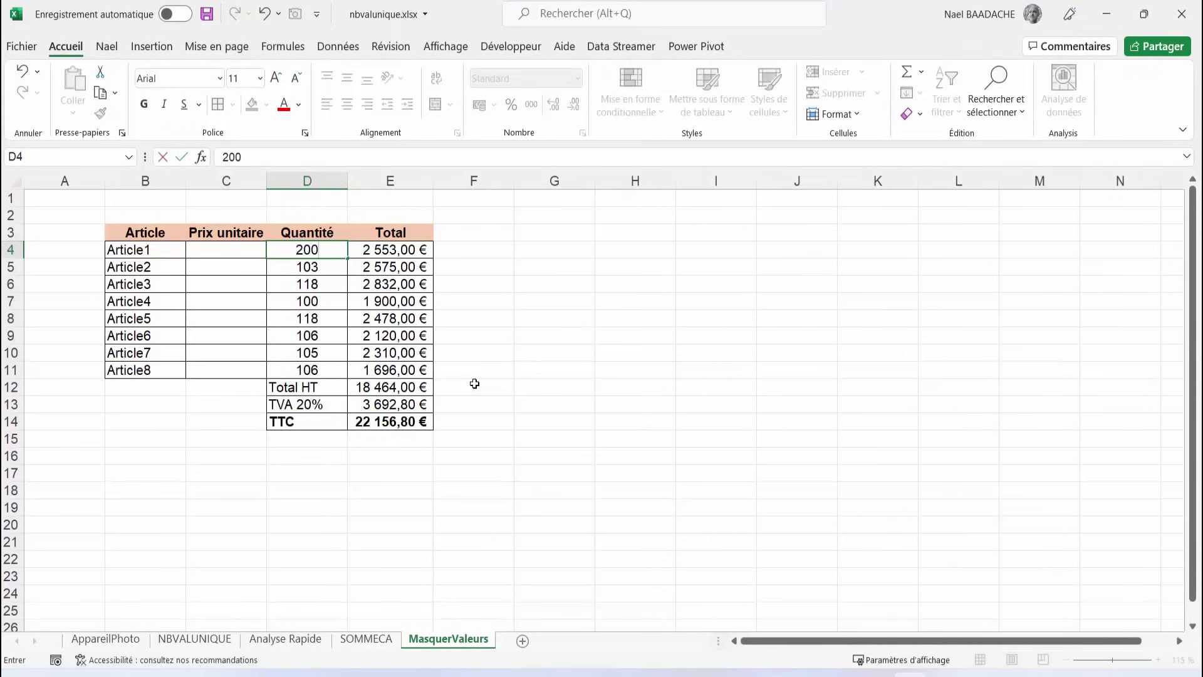
key("Return")
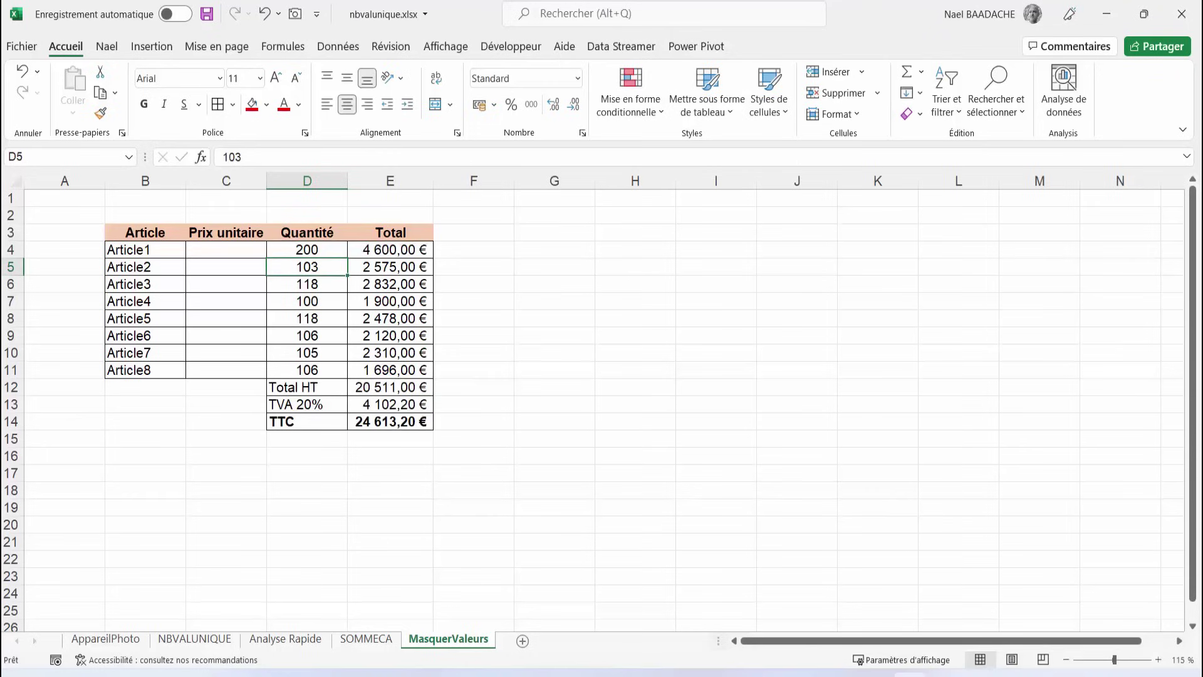